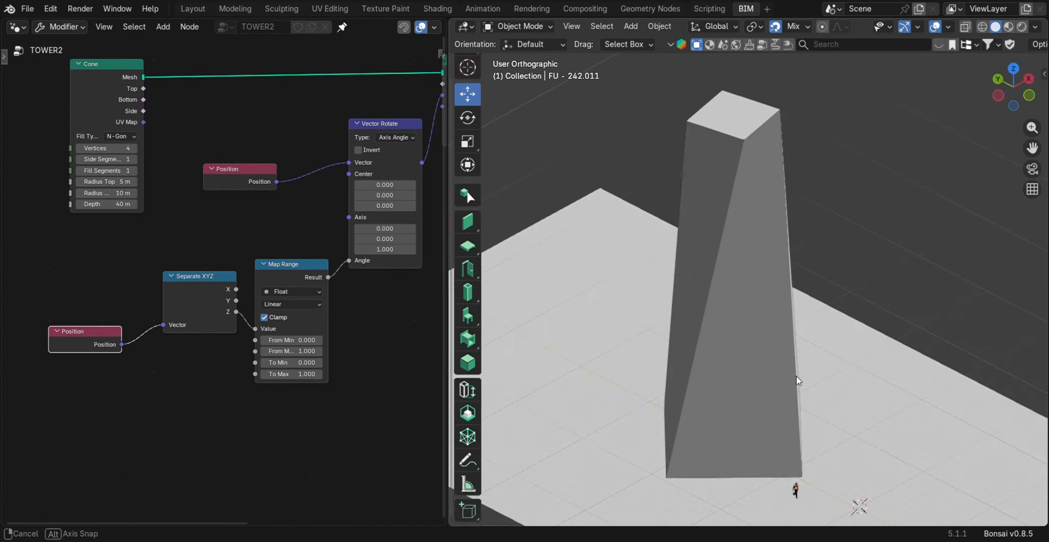
middle_drag(804, 376, 831, 360)
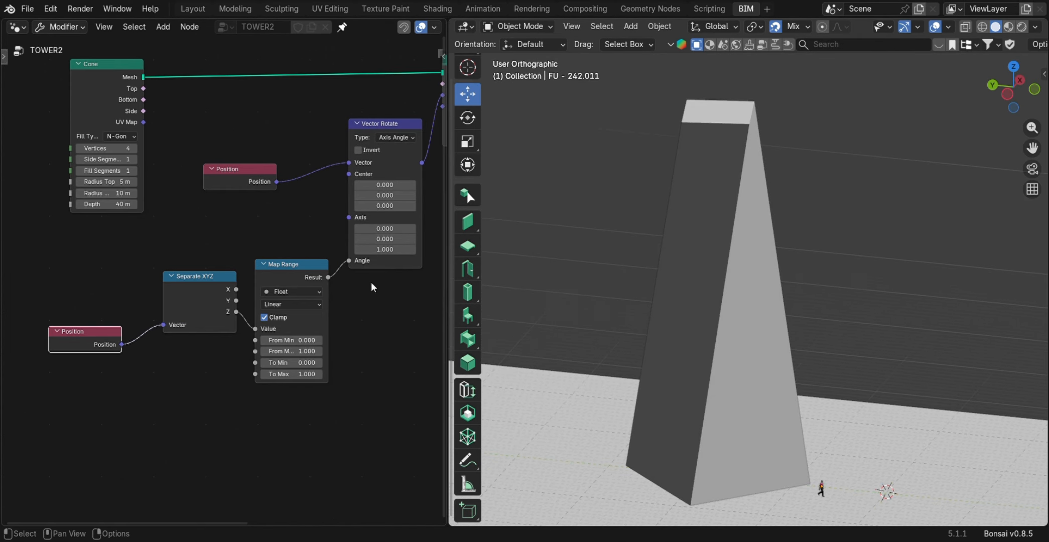
scroll(120, 166, up, 3)
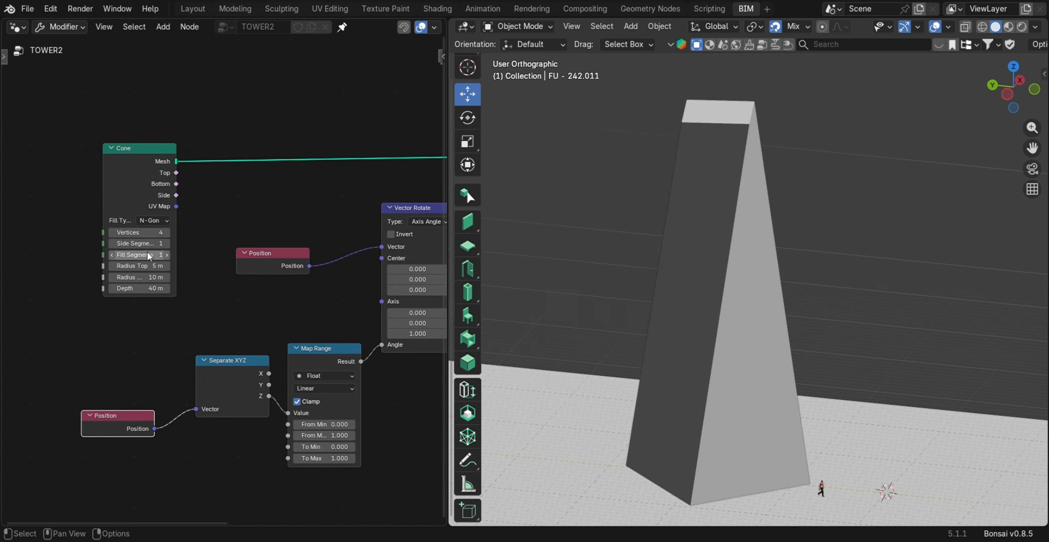
mouse_move(98, 225)
mouse_down()
mouse_move(150, 226)
mouse_move(104, 225)
mouse_move(128, 225)
mouse_move(114, 225)
mouse_up()
key(ctrl+z)
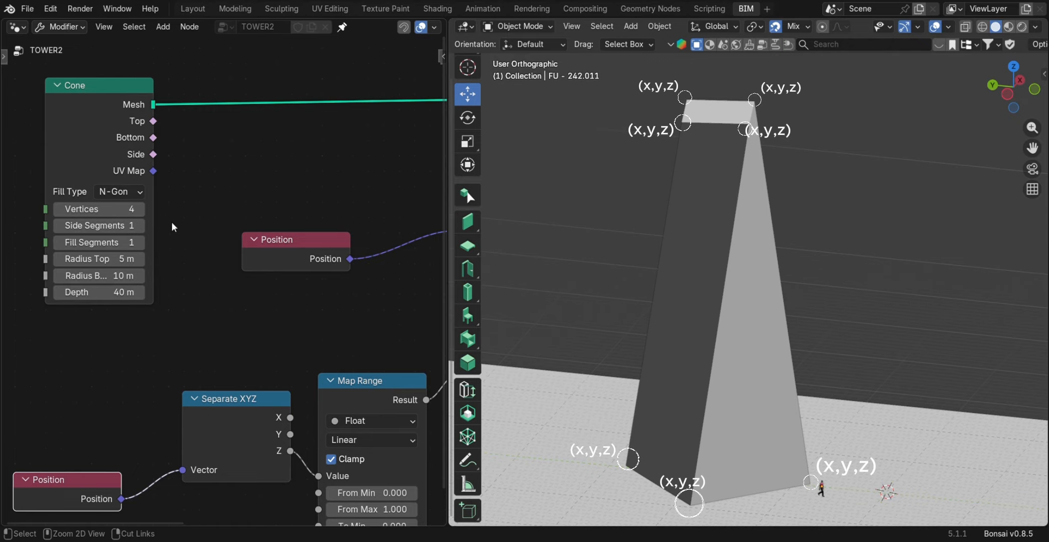
scroll(241, 302, down, 4)
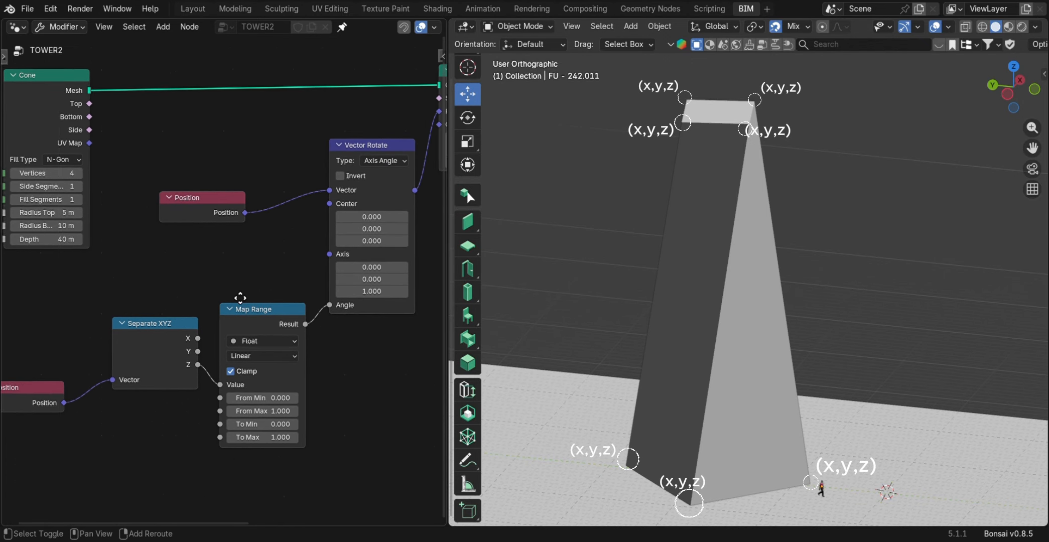
Step: Set the Map Range node's From Min to -0.640, From Max to 4.800 and To Min to 3.200
middle_drag(207, 268, 300, 300)
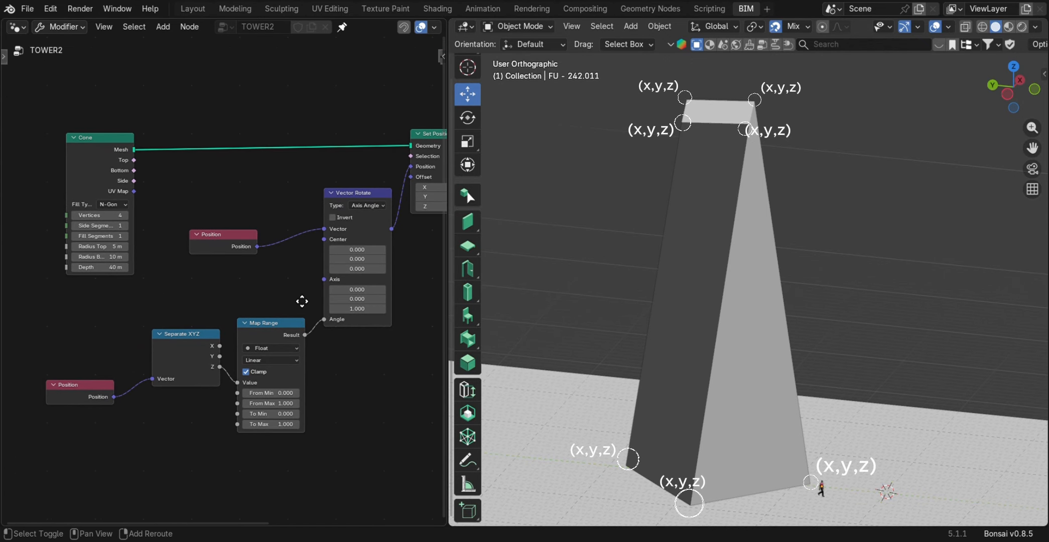
scroll(300, 299, up, 2)
click(280, 400)
text(3.4)
key(Return)
drag(276, 372, 266, 400)
scroll(261, 382, down, 2)
middle_drag(806, 359, 756, 384)
scroll(756, 400, up, 4)
Step: Add a Mesh to Curve node between the Set Position and Group Output nodes
middle_drag(427, 261, 251, 276)
scroll(344, 275, down, 2)
key(shift+a)
mouse_move(344, 279)
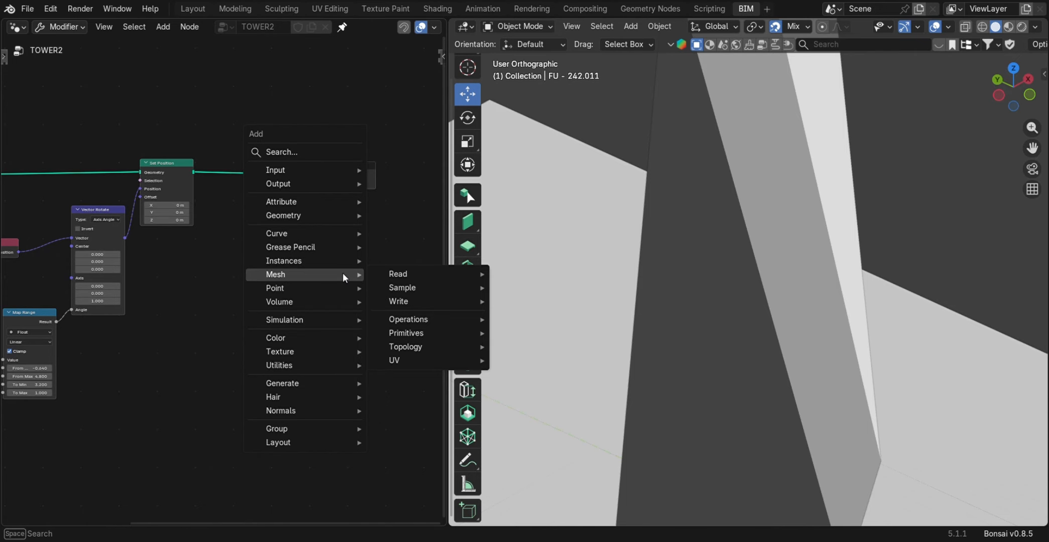
text(n)
key(BackSpace)
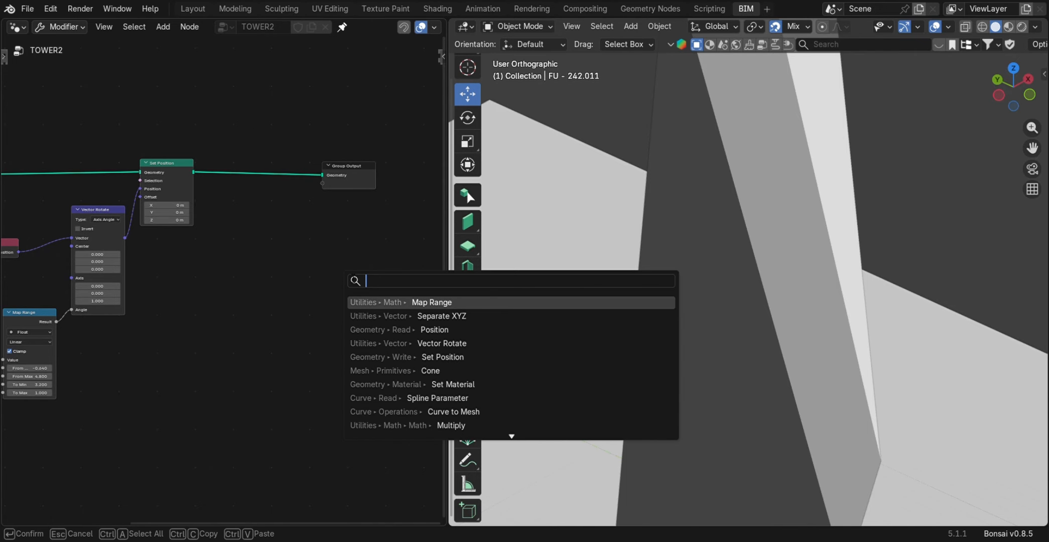
text(MES)
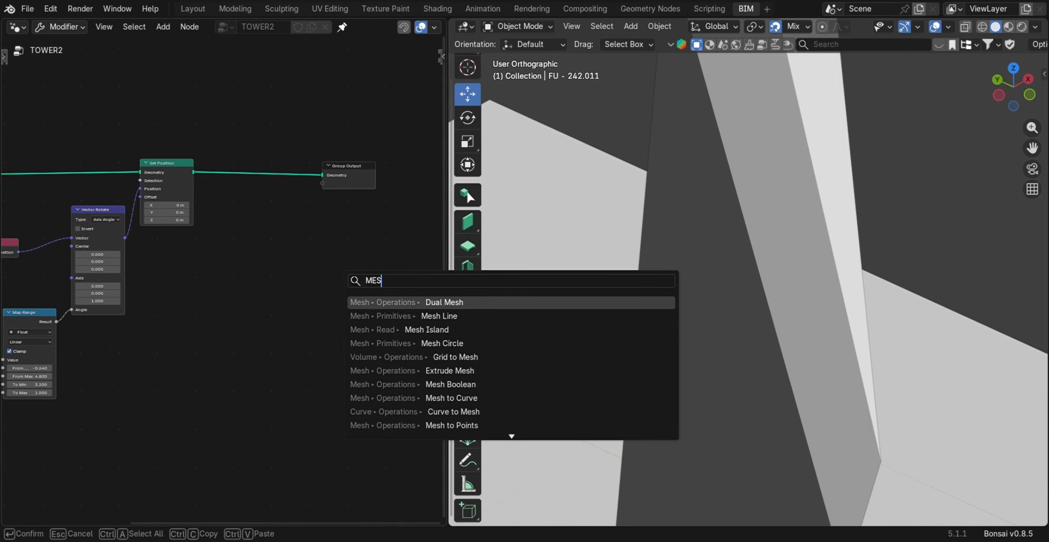
text(H)
click(504, 403)
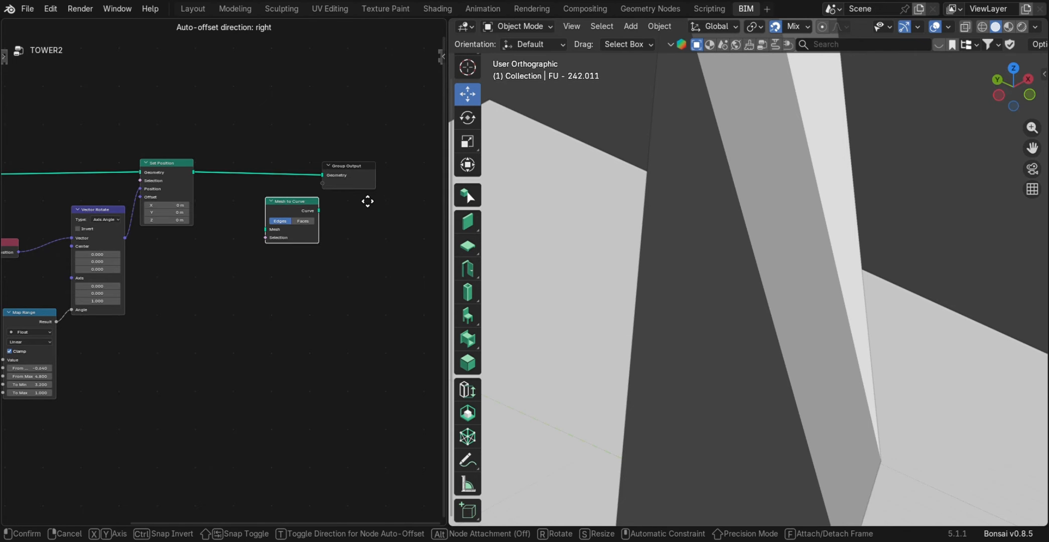
click(310, 161)
scroll(311, 225, down, 3)
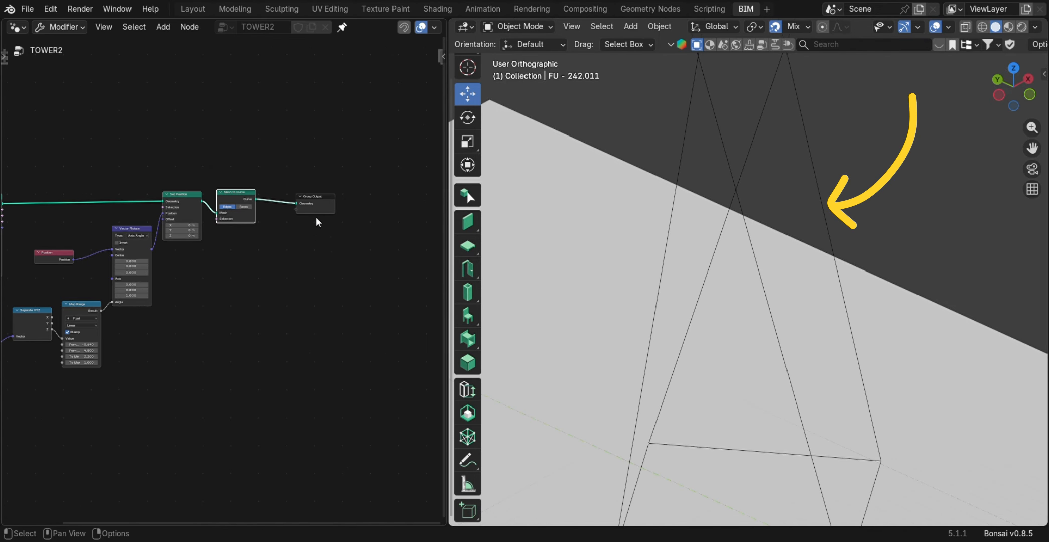
Step: Add a Curve to Mesh node between the Mesh to Curve and Group Output nodes
scroll(326, 259, up, 1)
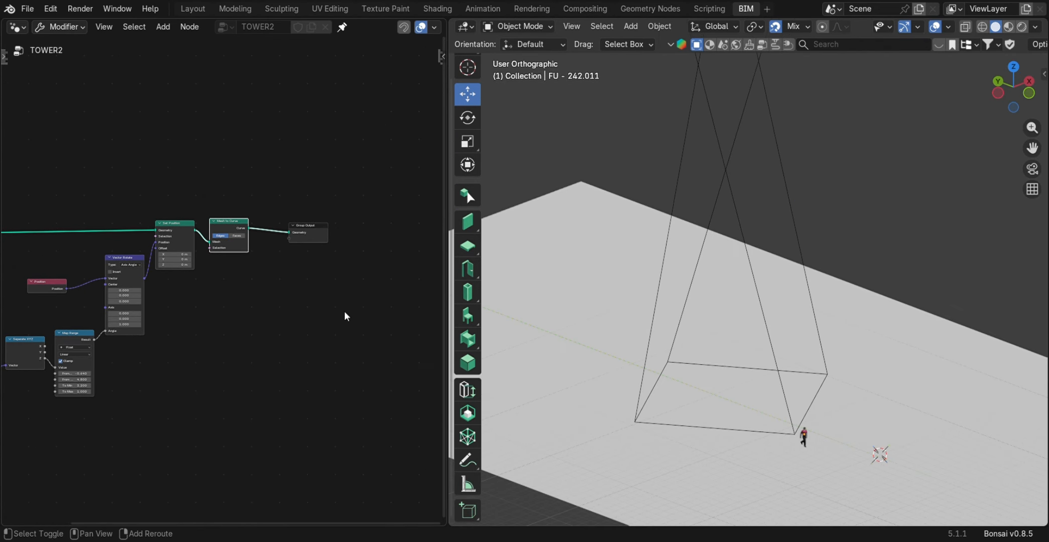
key(shift+a)
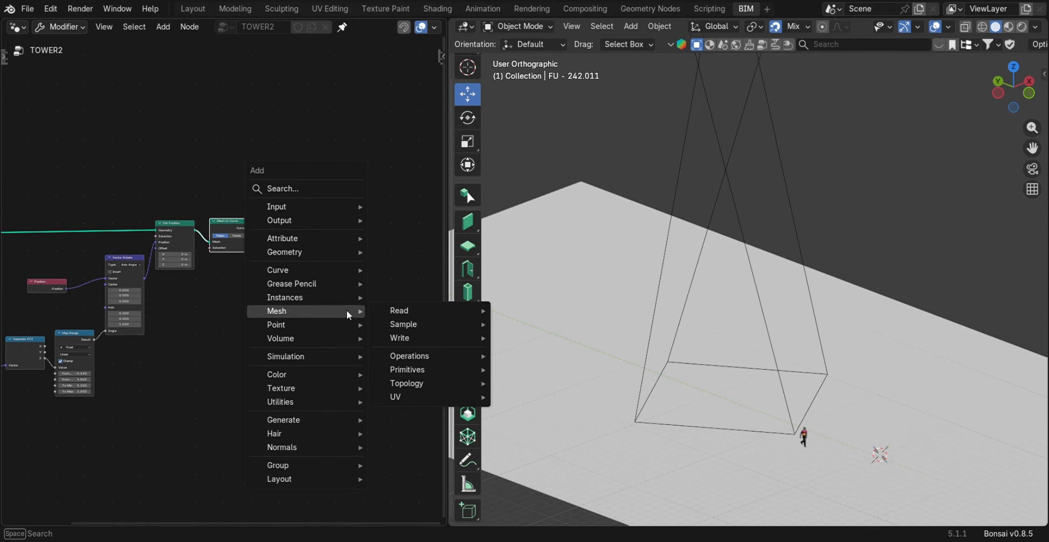
text(CURVE)
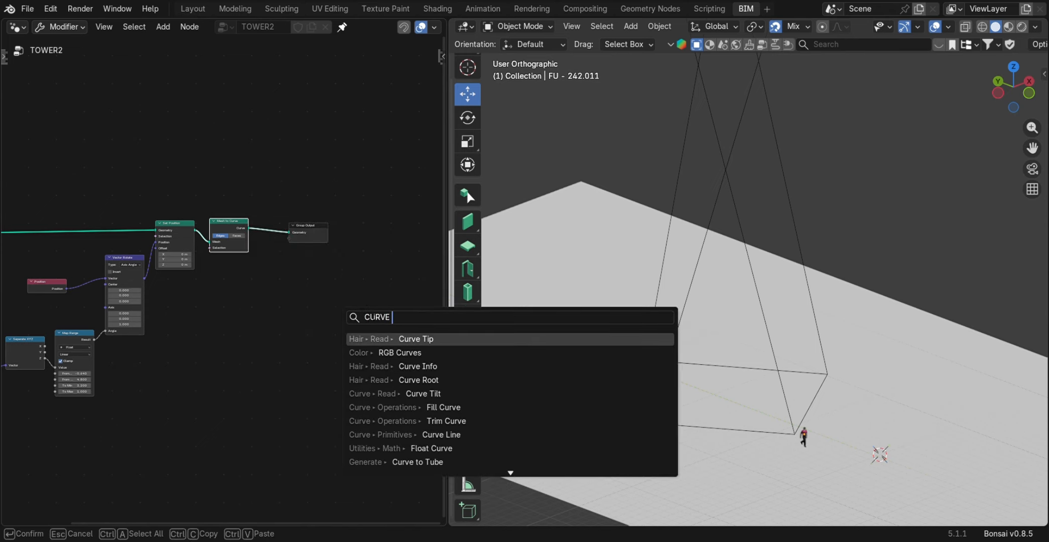
text( TO)
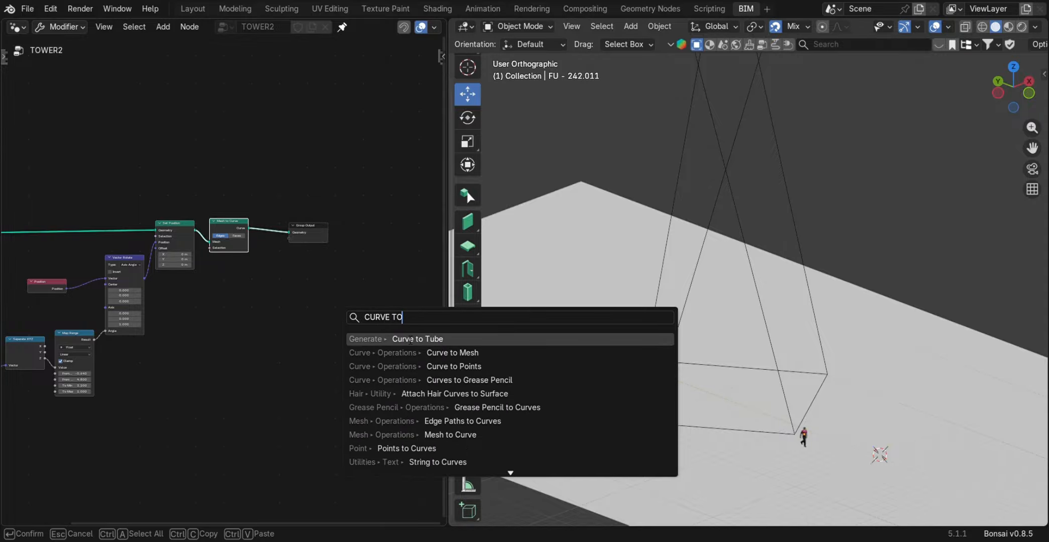
click(437, 354)
click(296, 227)
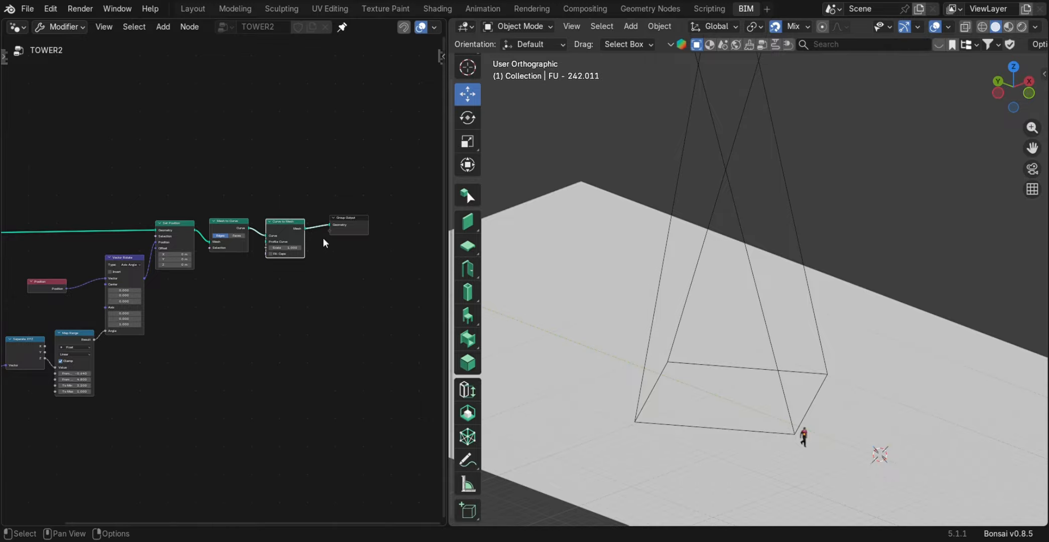
Step: Set the scale of the Curve to Mesh node to 0.010
scroll(316, 252, up, 5)
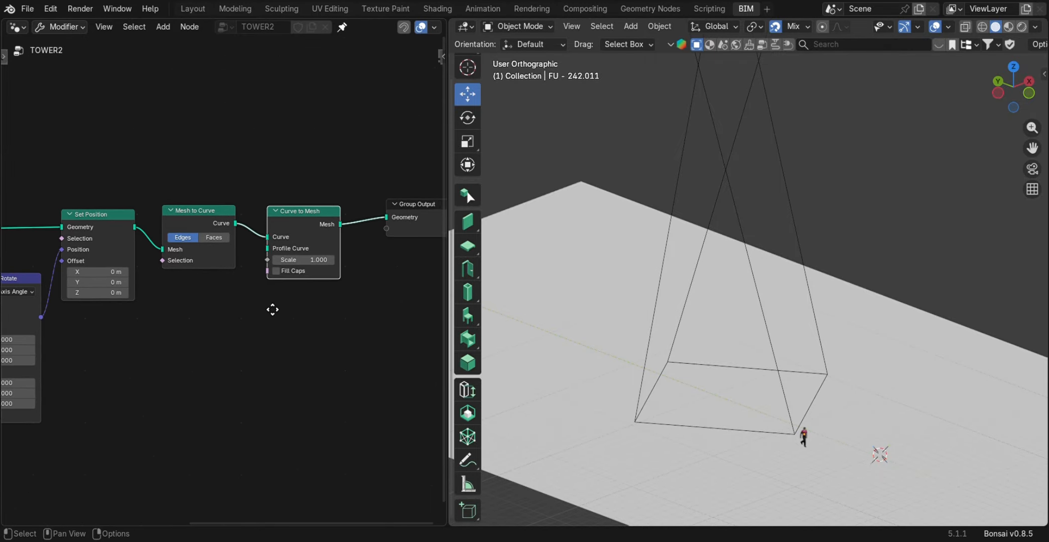
key(shift+a)
key(Escape)
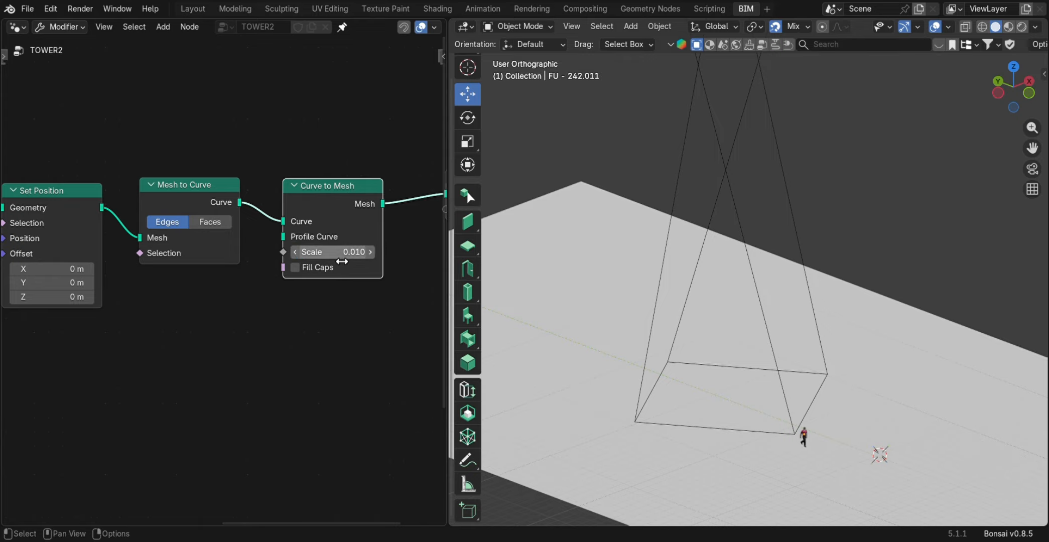
Step: Move the Group Output node away and insert a Join Geometry node between it and Curve to Mesh
scroll(308, 267, down, 3)
drag(400, 220, 444, 183)
middle_drag(365, 211, 300, 262)
key(shift+a)
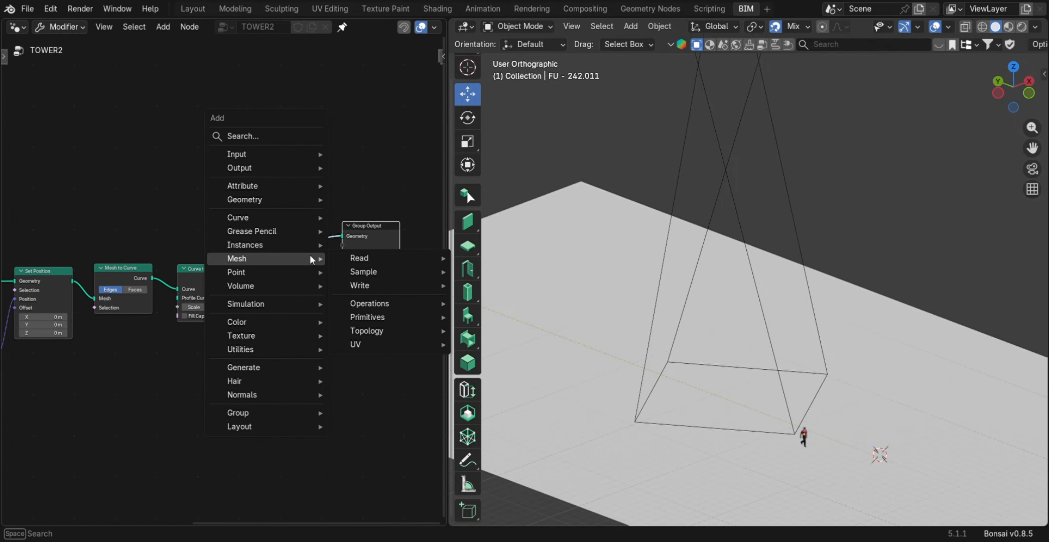
text(JOIN)
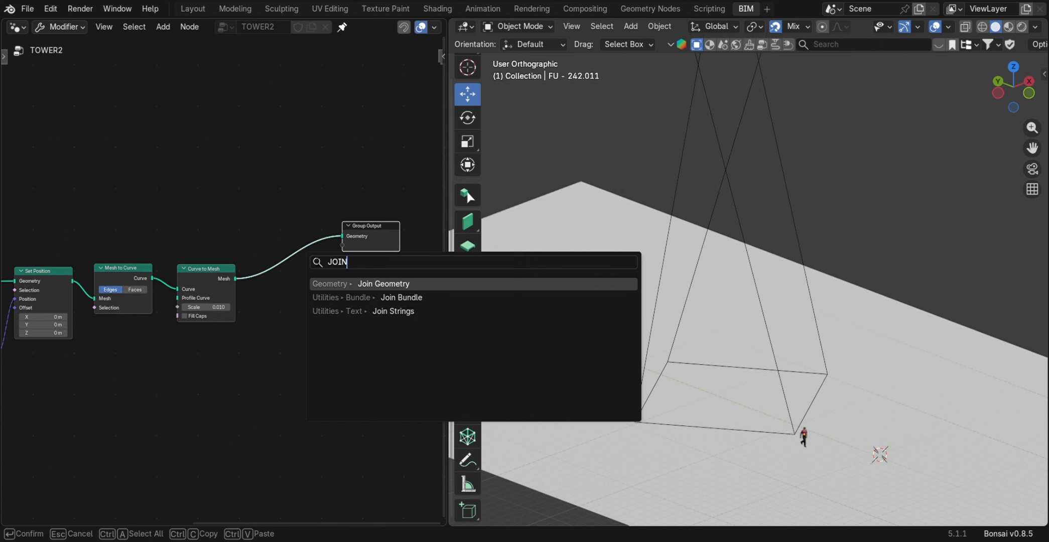
click(401, 285)
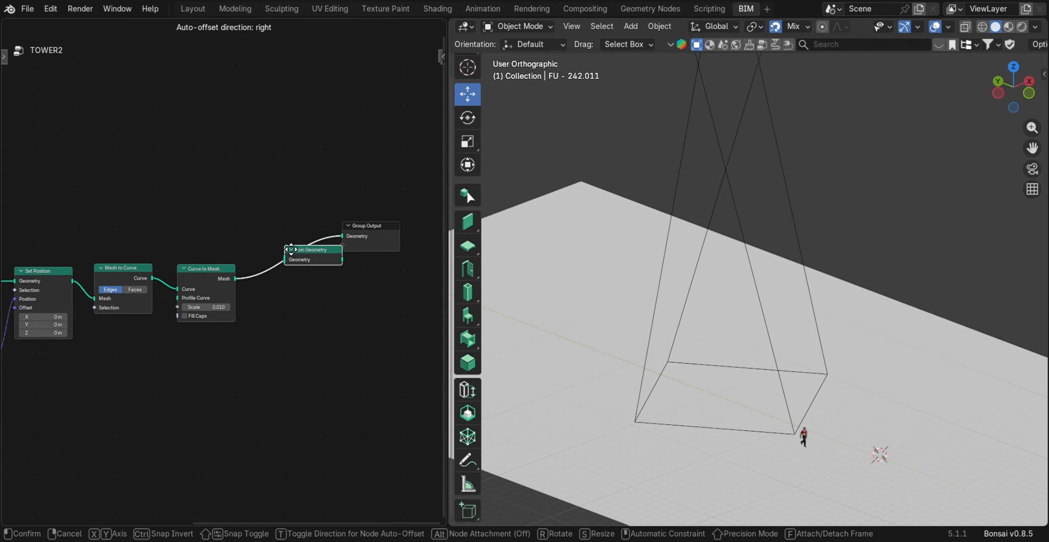
click(285, 240)
Step: Connect the Set Position geometry directly to Join Geometry as well, so the solid tower joins the edge mesh
scroll(304, 197, down, 4)
middle_drag(187, 229, 340, 188)
drag(256, 236, 249, 220)
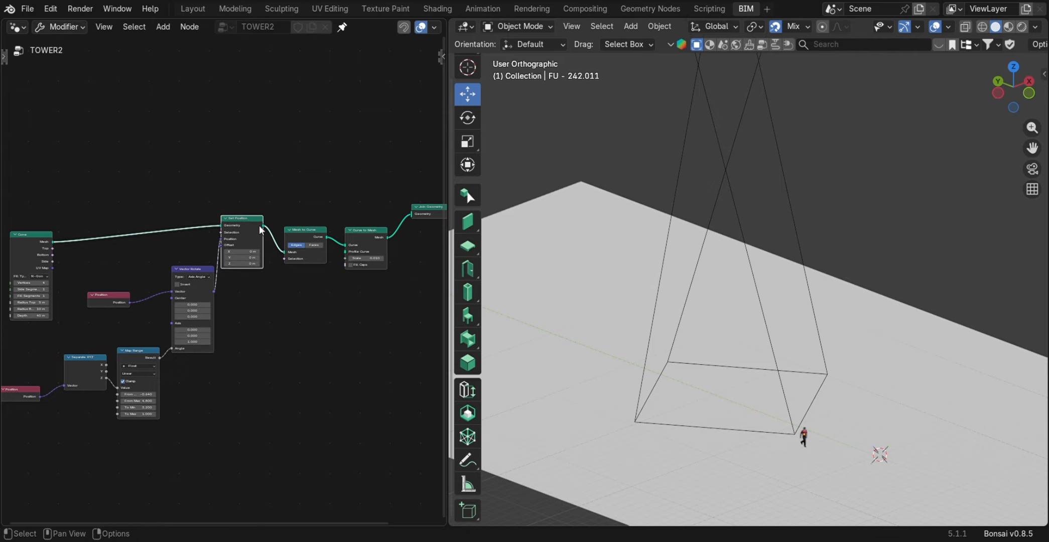
drag(404, 220, 405, 218)
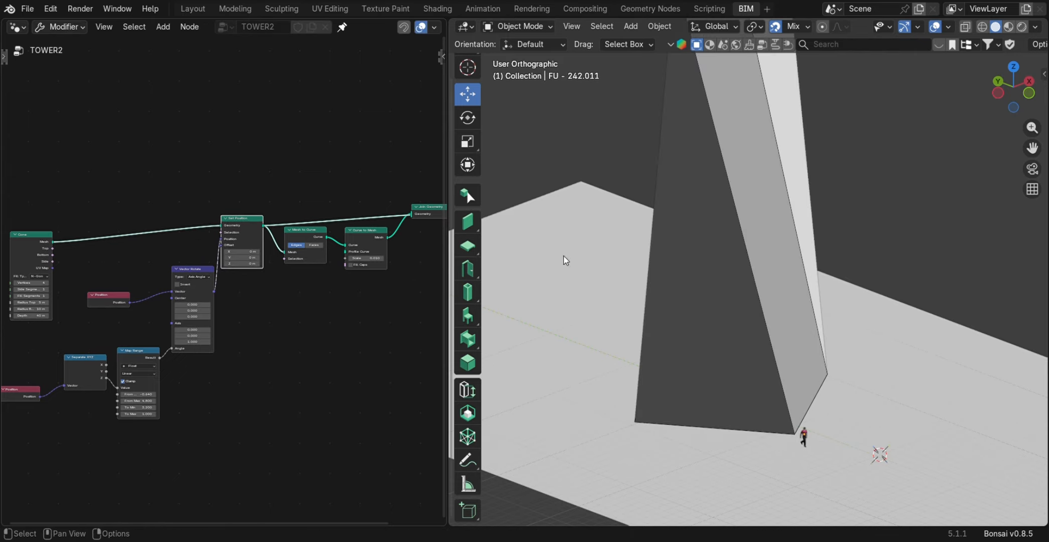
scroll(602, 256, down, 3)
mouse_move(678, 245)
middle_down()
mouse_move(637, 251)
mouse_move(670, 231)
middle_up()
scroll(215, 246, down, 3)
drag(76, 245, 67, 219)
Step: Add a Quadratic Bézier curve node below the Curve to Mesh node
scroll(216, 254, up, 8)
middle_drag(308, 276, 170, 258)
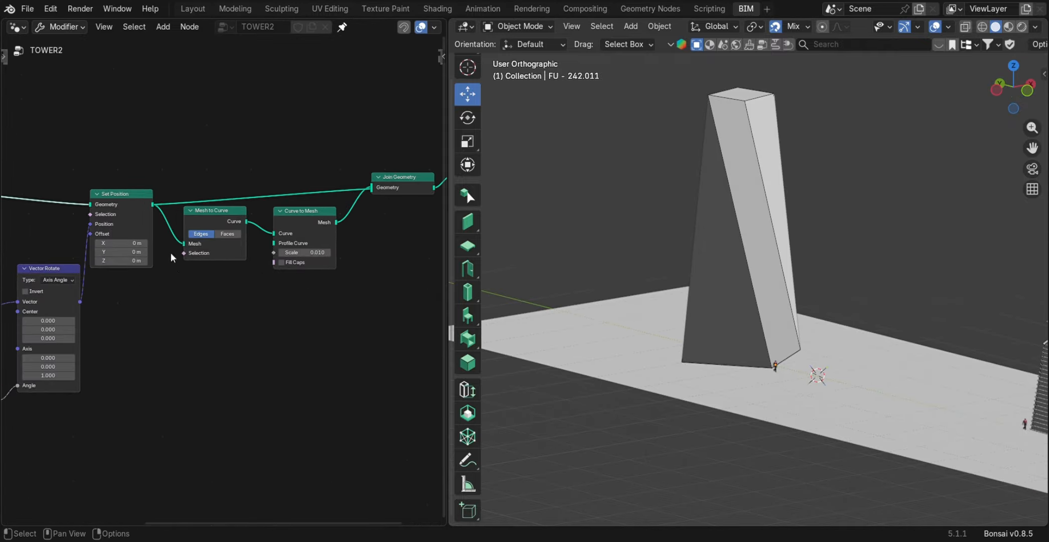
scroll(269, 321, up, 4)
key(shift+a)
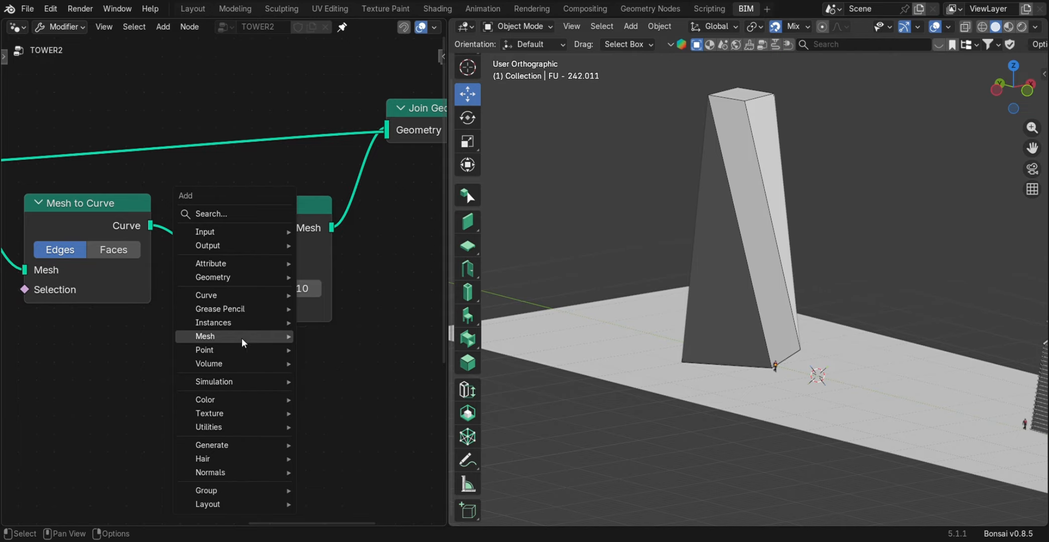
mouse_move(280, 297)
mouse_move(334, 355)
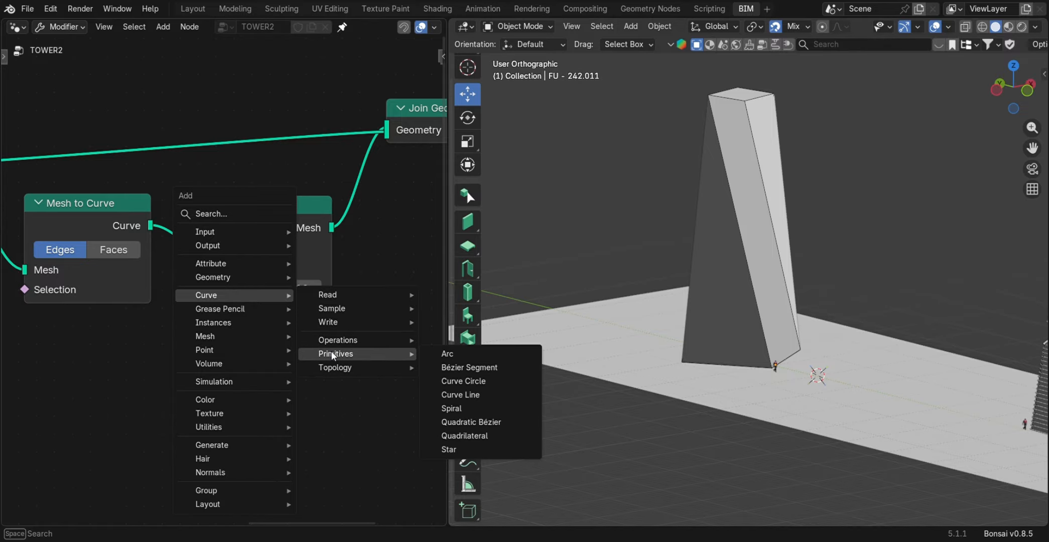
click(468, 425)
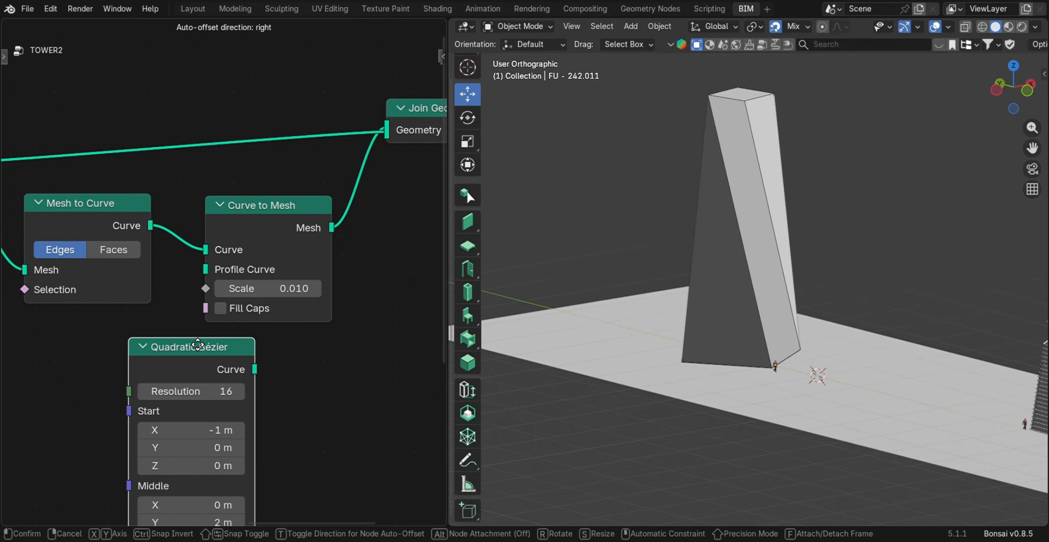
click(252, 371)
Step: Connect the Quadratic Bézier curve to the Profile Curve input of Curve to Mesh and reposition the Bézier node
drag(243, 363, 185, 375)
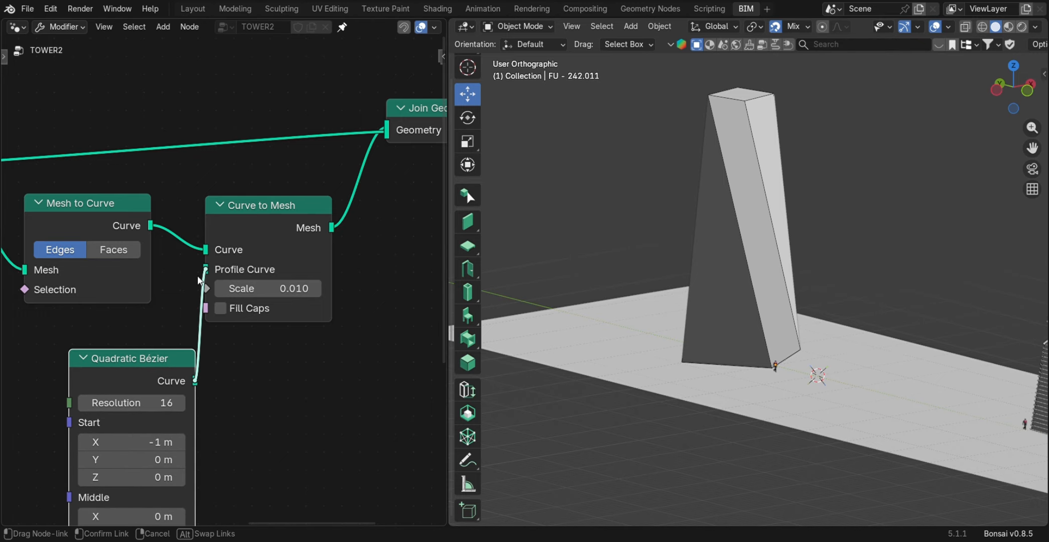
drag(200, 280, 201, 277)
drag(168, 359, 306, 345)
Step: Raise the cone's Side Segments to 100, and reduce them to 50
scroll(209, 282, down, 5)
middle_drag(50, 320, 290, 342)
scroll(291, 341, up, 10)
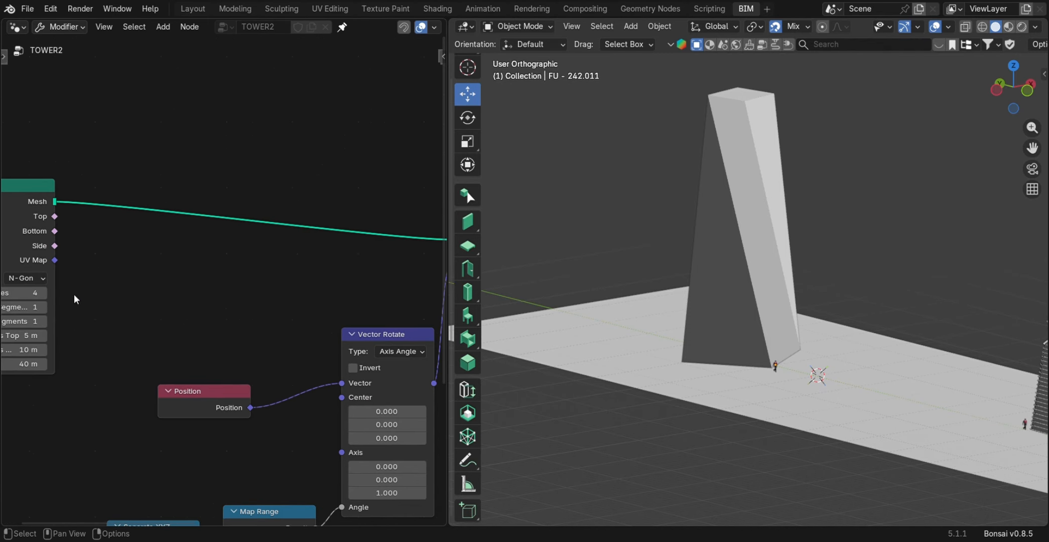
middle_drag(75, 300, 165, 286)
drag(102, 294, 178, 294)
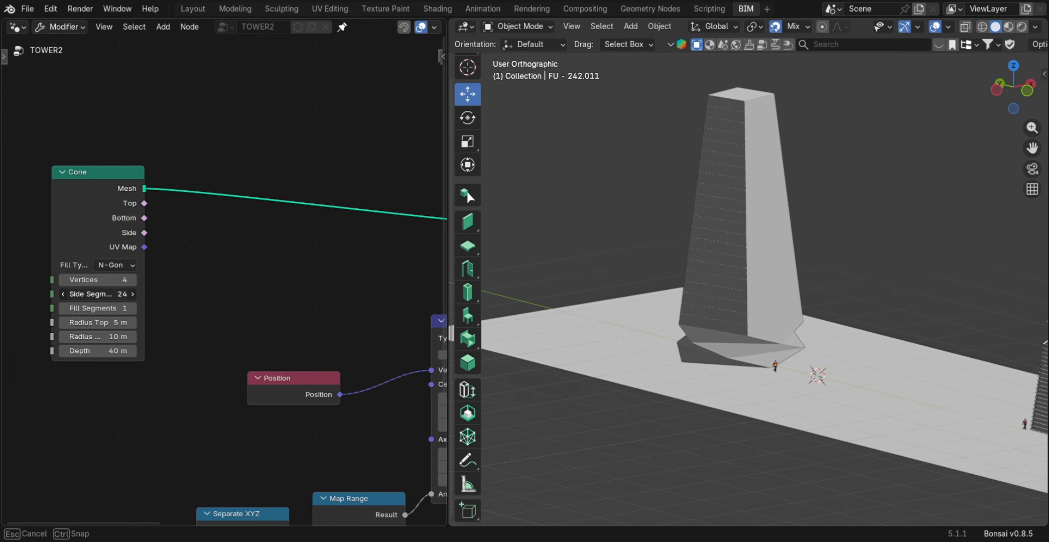
drag(115, 299, 105, 294)
click(103, 294)
text(100)
key(Return)
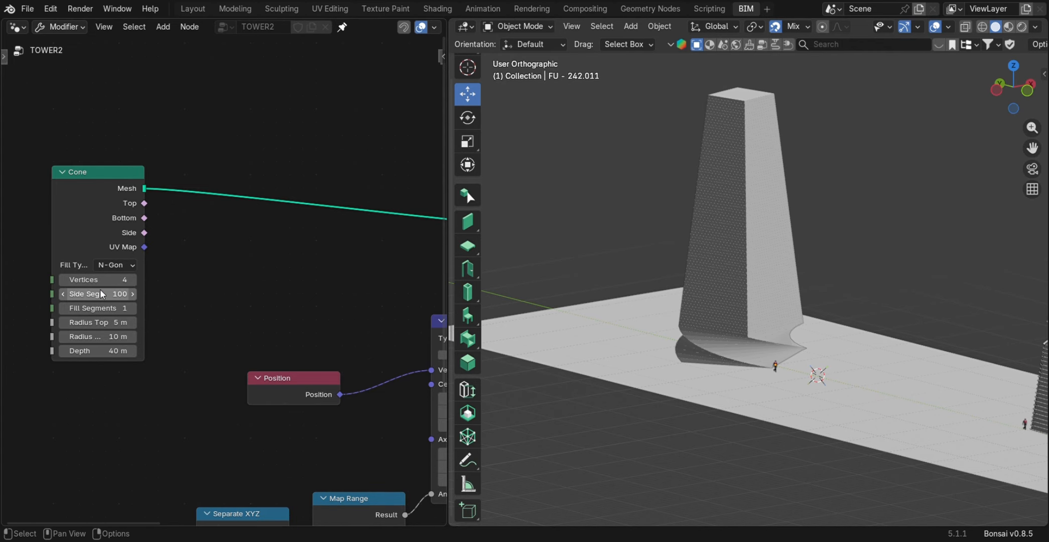
text(0)
key(Return)
Step: Thicken the tower's edge ribs by setting the Curve to Mesh scale to 0.270
scroll(569, 270, up, 4)
middle_drag(569, 270, 542, 282)
scroll(370, 419, down, 10)
middle_drag(427, 324, 178, 300)
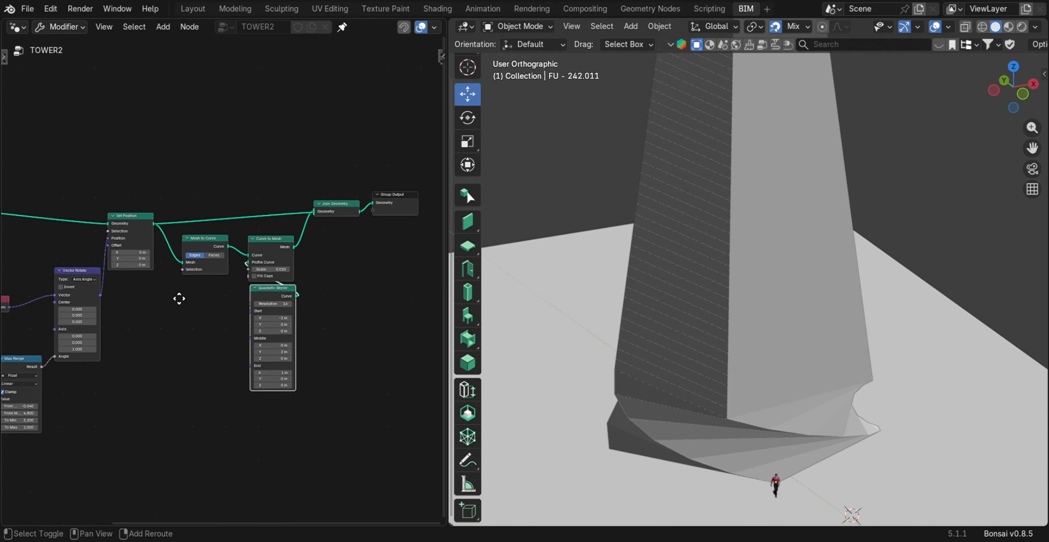
scroll(251, 291, up, 8)
drag(292, 327, 300, 327)
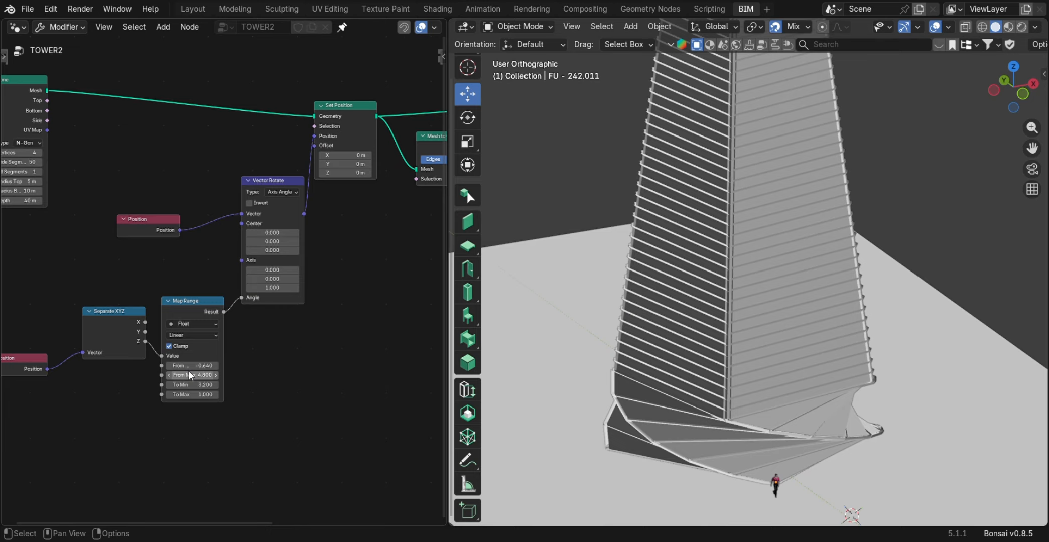
Step: Increase the Map Range node's From Max to spread the twist further up the tower
scroll(186, 301, up, 3)
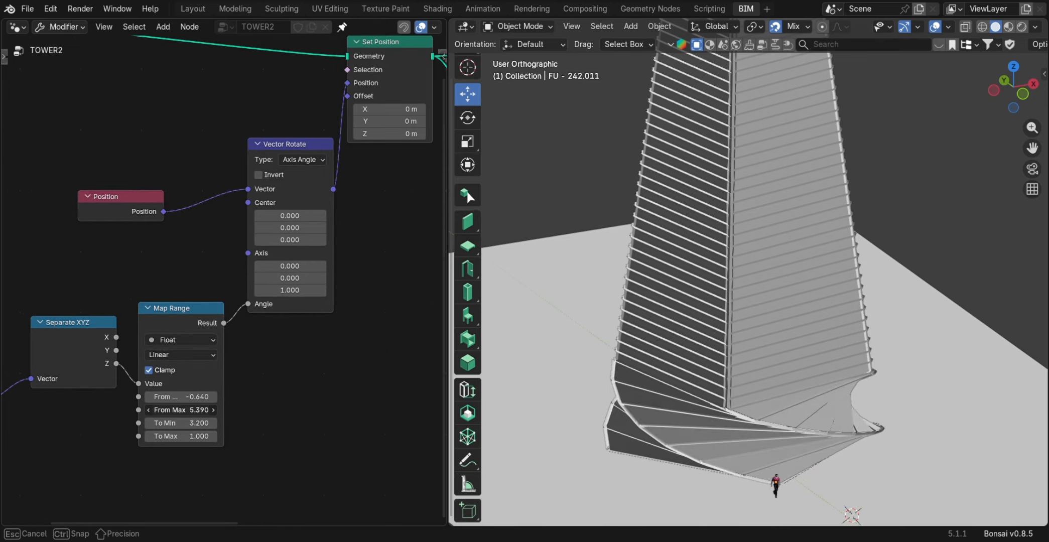
scroll(728, 251, down, 4)
mouse_move(171, 409)
mouse_down()
mouse_move(190, 409)
mouse_move(165, 410)
mouse_up()
scroll(736, 388, up, 4)
scroll(47, 323, down, 5)
scroll(169, 274, up, 5)
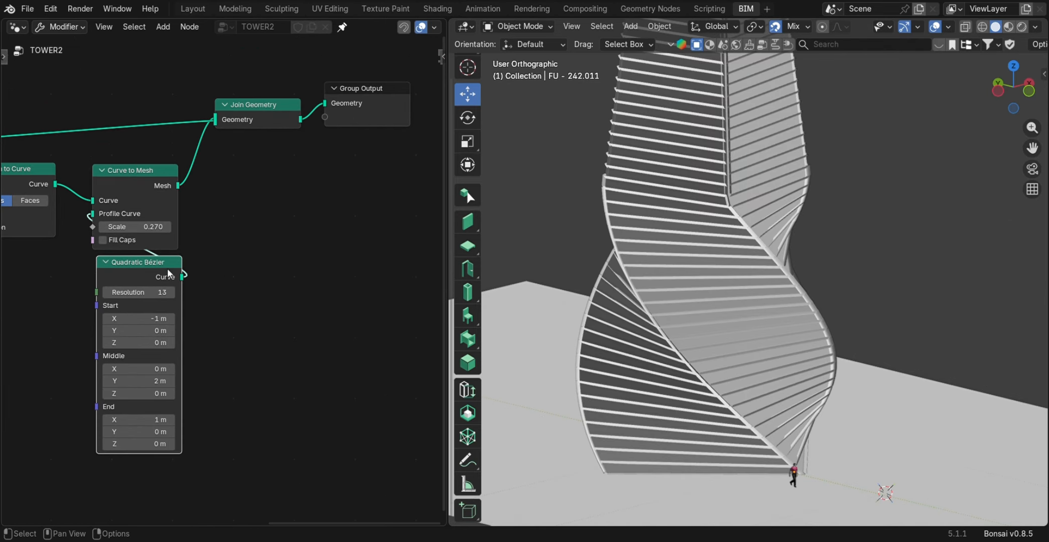
Step: Move the Quadratic Bézier node further below the Curve to Mesh node, clear of it
drag(139, 269, 117, 284)
scroll(106, 311, up, 4)
middle_drag(94, 374, 171, 318)
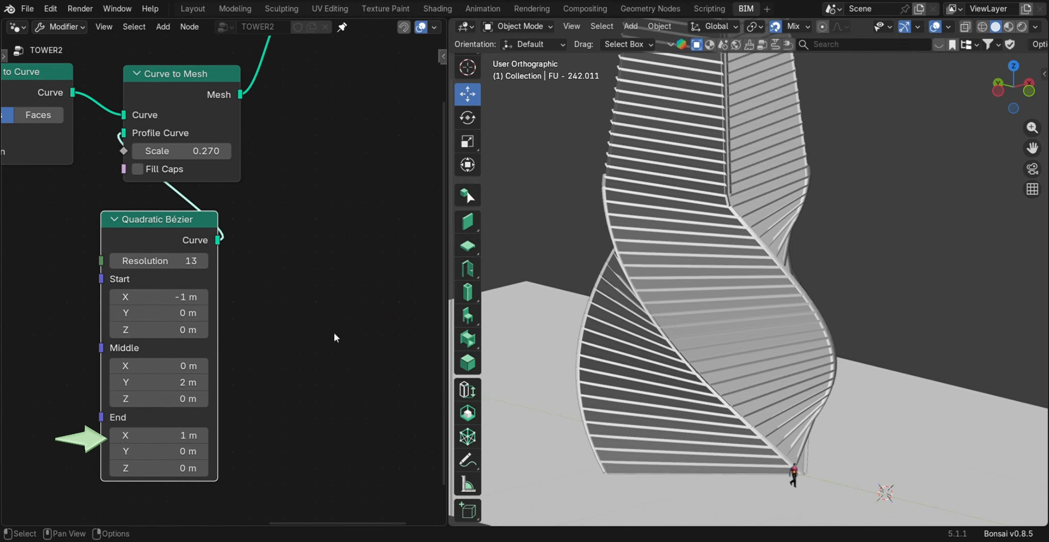
Step: Set the Quadratic Bézier profile's End X to 2.5 m and its Middle Y to 0 m to widen the ribs
scroll(691, 256, up, 4)
mouse_move(691, 256)
middle_down()
mouse_move(652, 282)
mouse_move(659, 258)
mouse_move(630, 264)
mouse_move(672, 256)
middle_up()
scroll(641, 276, up, 7)
drag(150, 439, 176, 440)
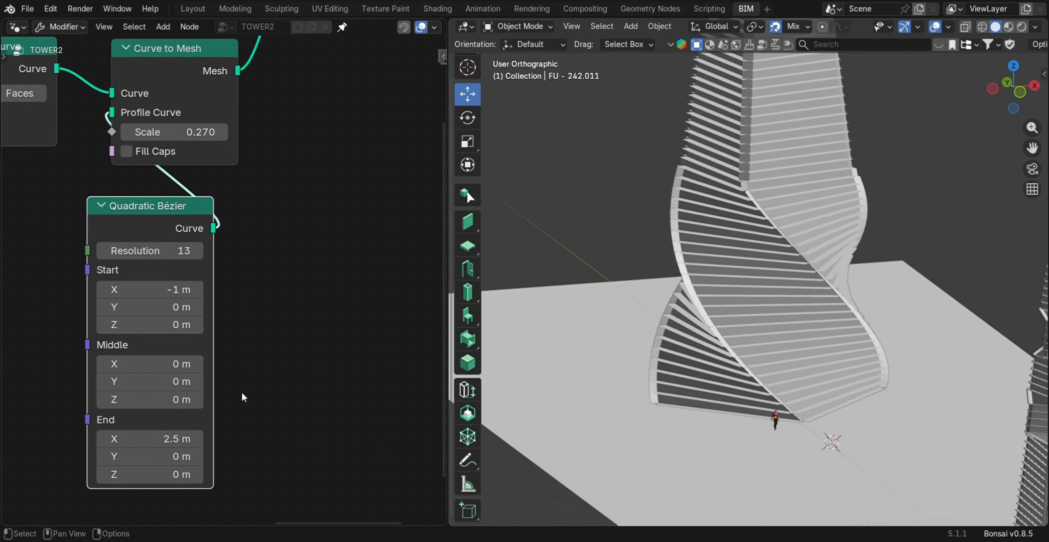
Step: Set the Map Range node's From Max to 40.700 and its interpolation type to Smooth Step
scroll(241, 393, down, 4)
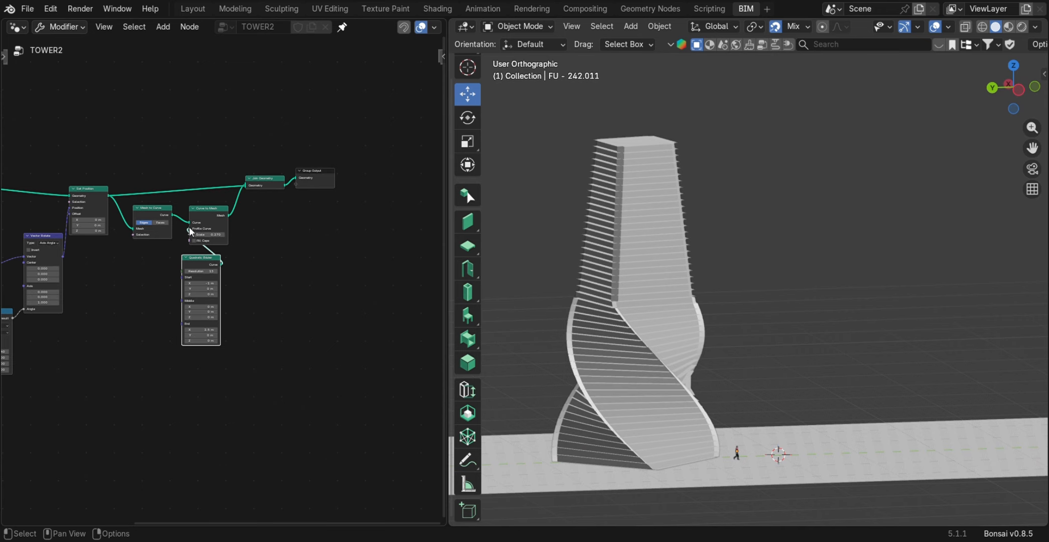
scroll(191, 301, up, 5)
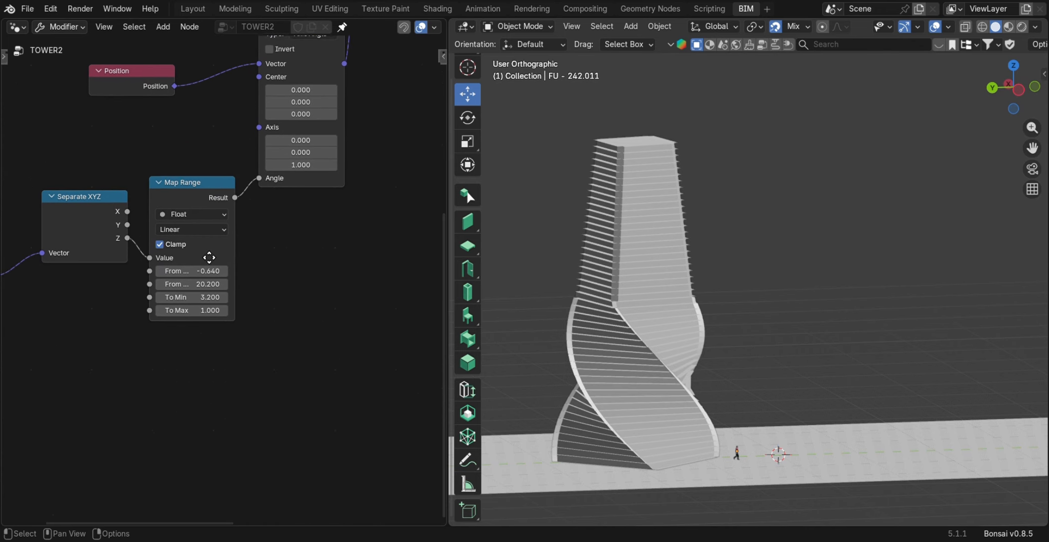
drag(184, 309, 217, 309)
click(184, 239)
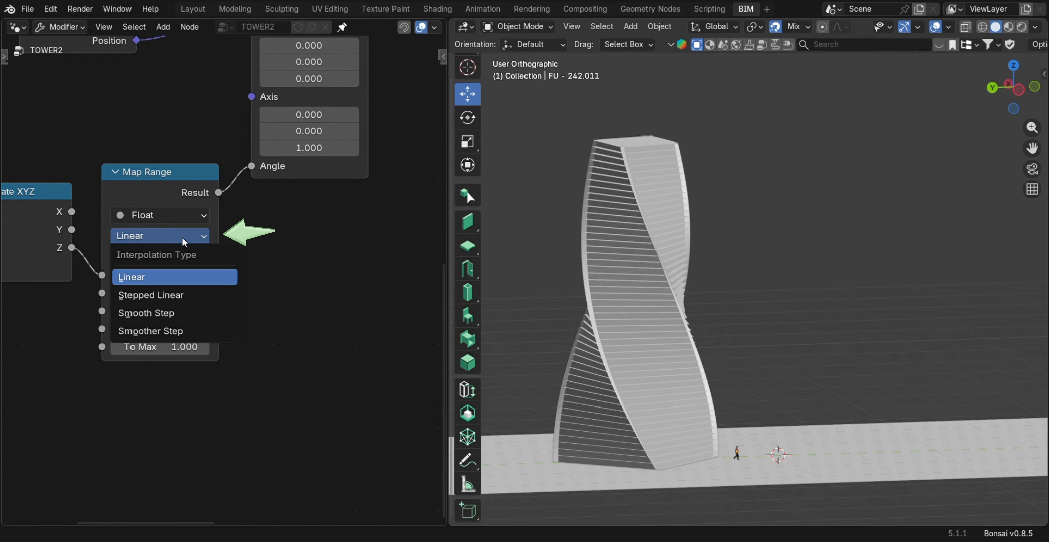
click(166, 312)
middle_drag(532, 326, 583, 317)
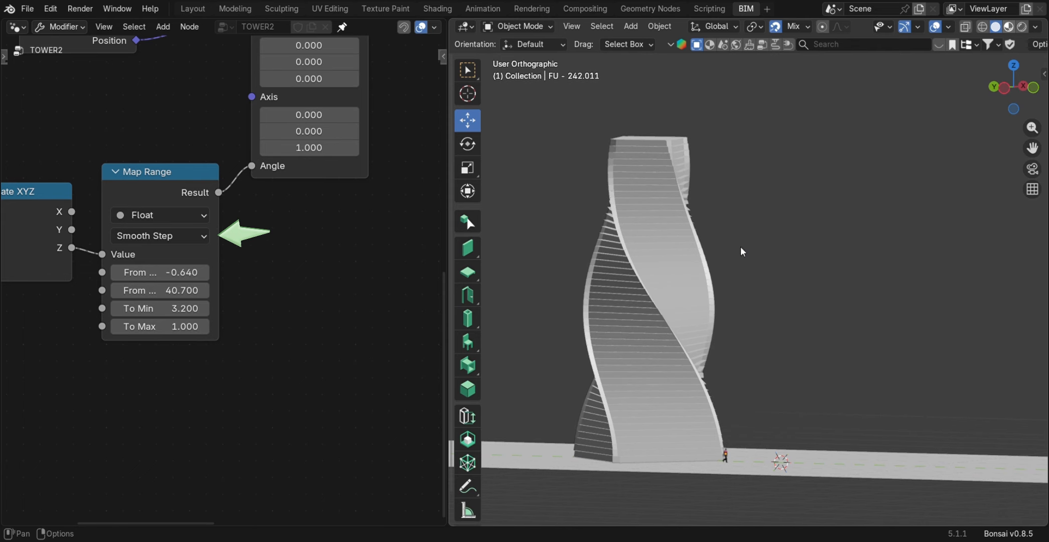
Step: Show the tower in Material Preview shading and choose the interior environment for the viewport lighting
click(1008, 26)
click(1036, 26)
click(947, 140)
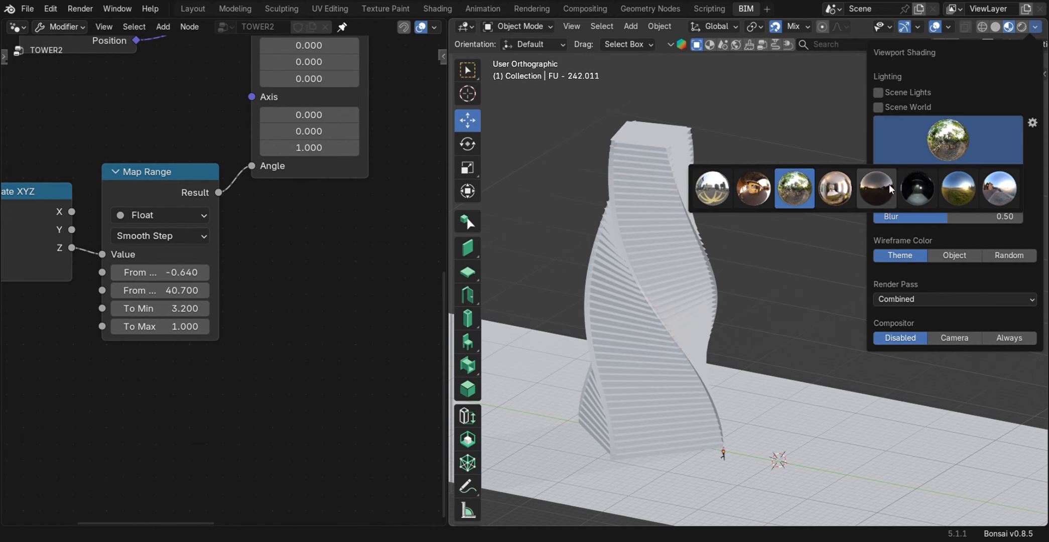
click(834, 193)
scroll(643, 217, up, 3)
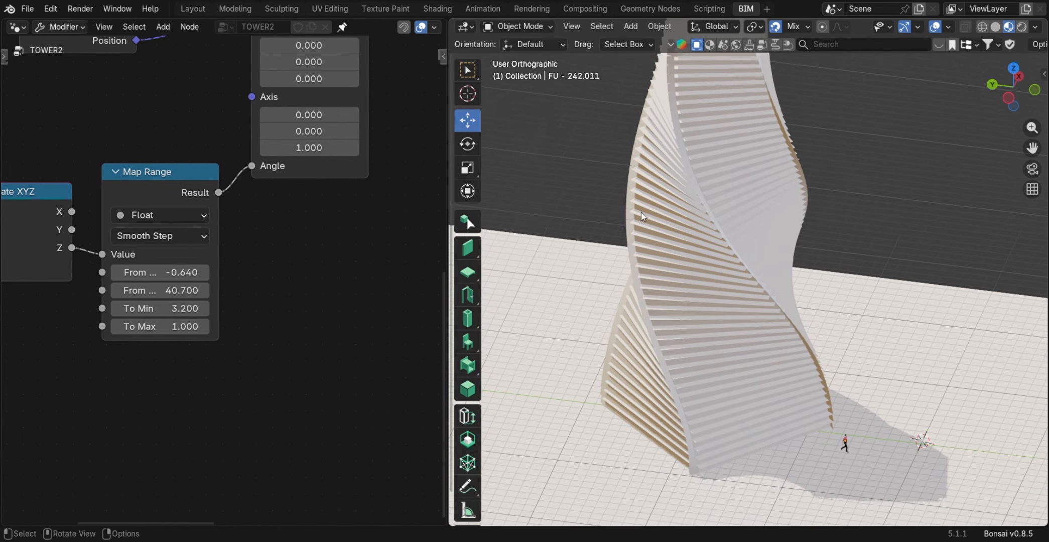
scroll(643, 217, up, 2)
Step: Move the copied human scale figure up along Z among the tower's ribs and rotate it in top view
middle_drag(643, 217, 750, 309)
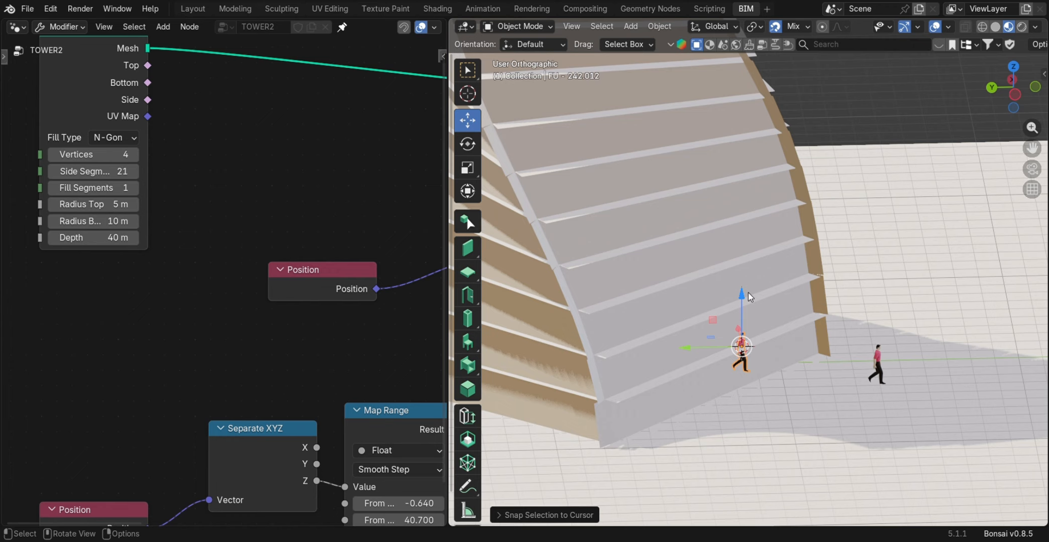
drag(742, 342, 749, 324)
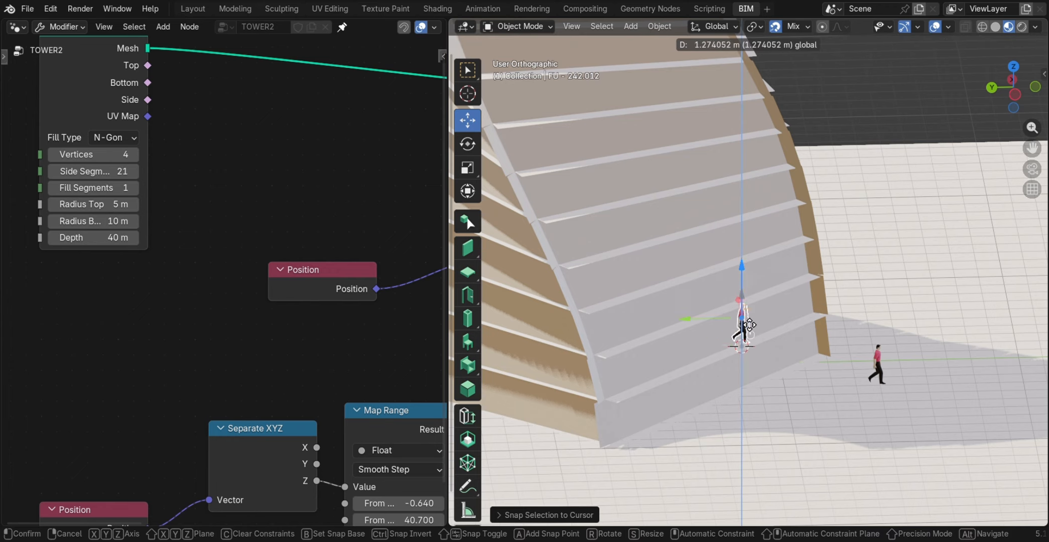
drag(747, 81, 748, 82)
scroll(752, 274, up, 4)
middle_drag(785, 377, 793, 351)
drag(779, 308, 793, 28)
drag(792, 29, 792, 28)
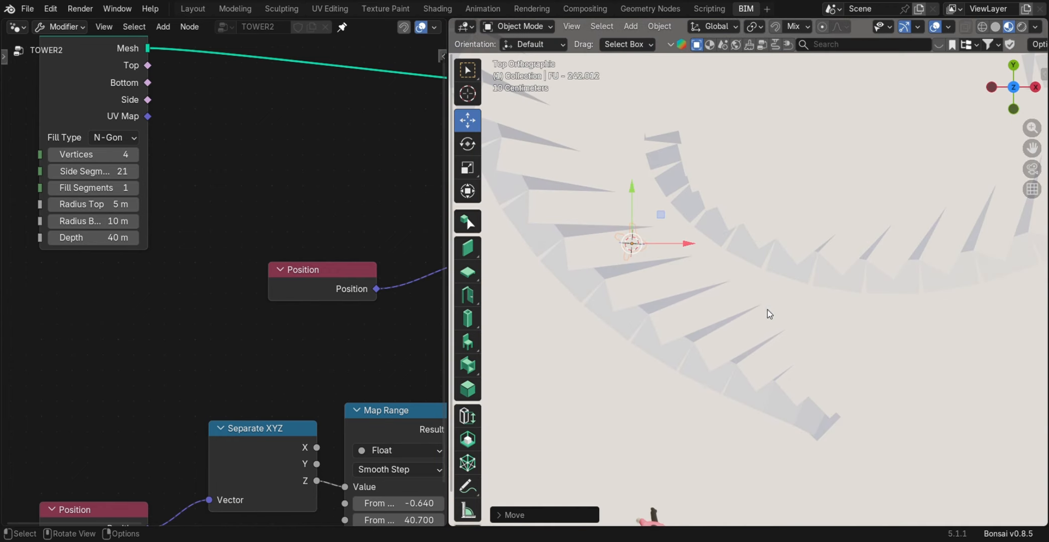
key(r)
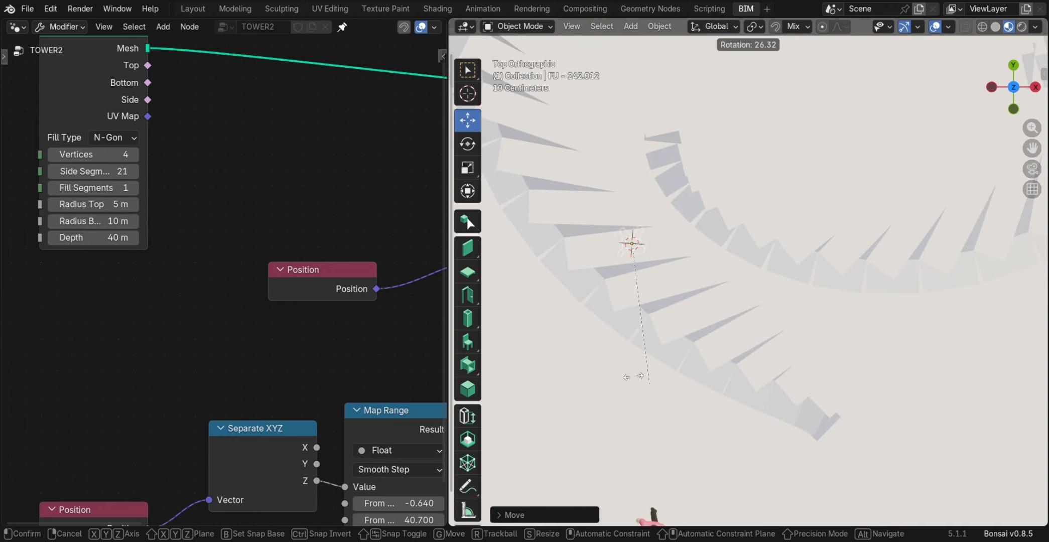
click(623, 272)
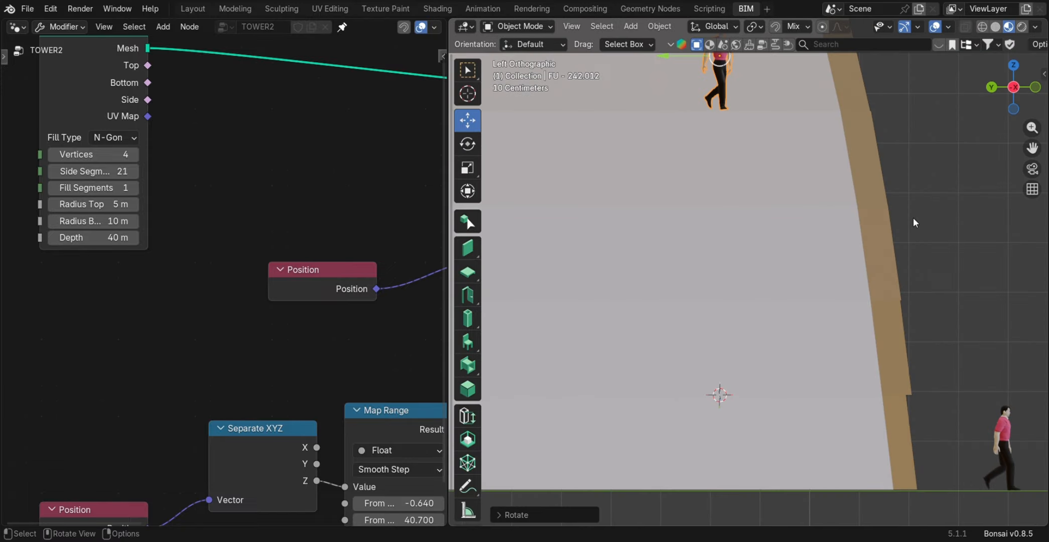
middle_drag(915, 223, 622, 307)
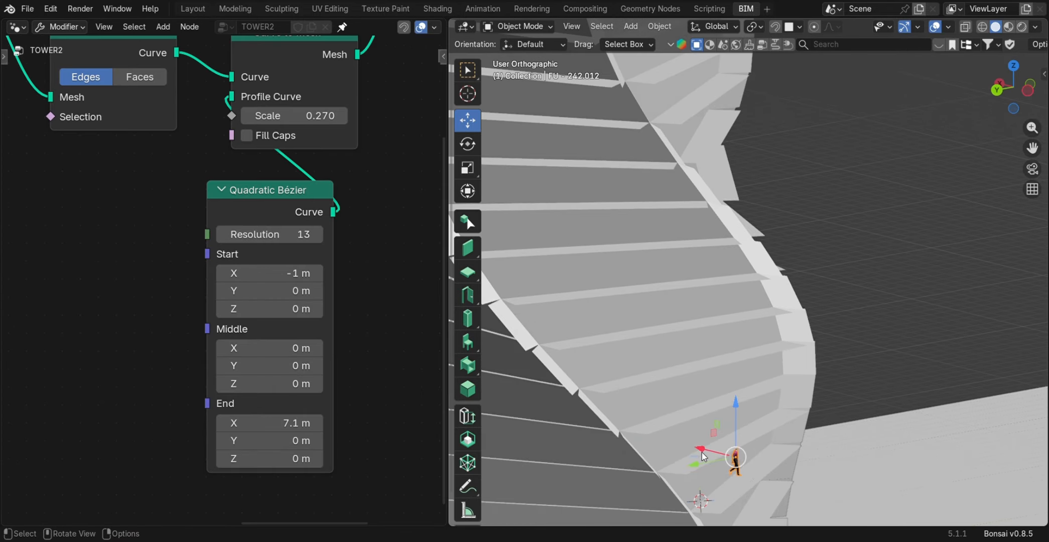
Step: Place another copy of the human figure higher on the tower's ribs by moving it up along Z
middle_drag(410, 390, 698, 353)
key(g)
key(z)
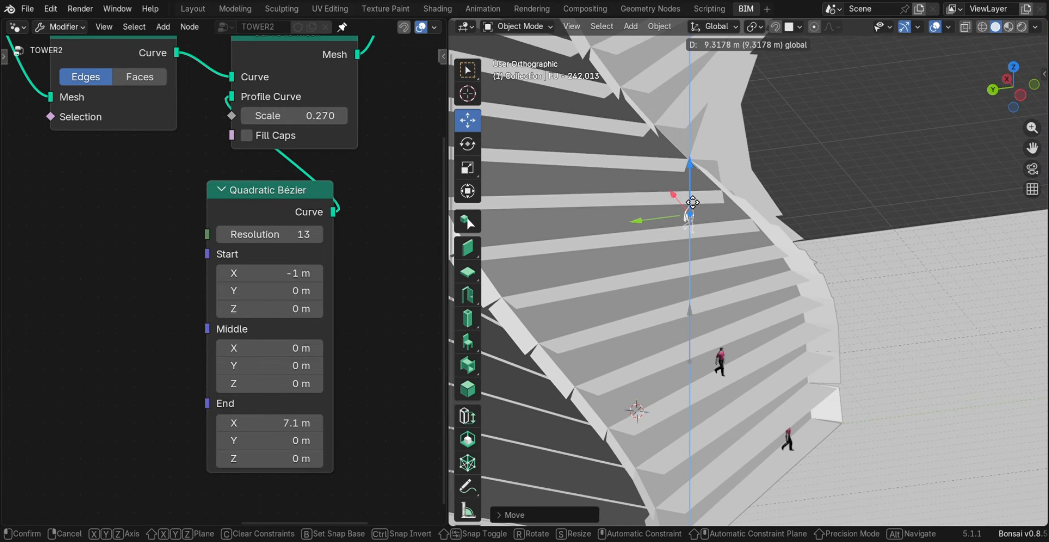
click(677, 270)
scroll(637, 305, down, 5)
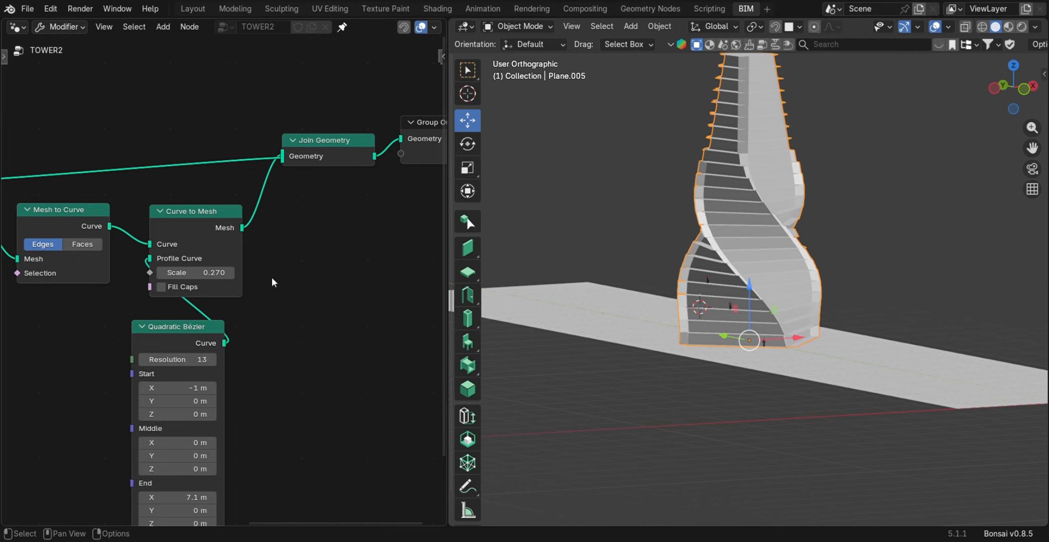
Step: Move the Group Output node further away from the Join Geometry node
scroll(273, 282, down, 4)
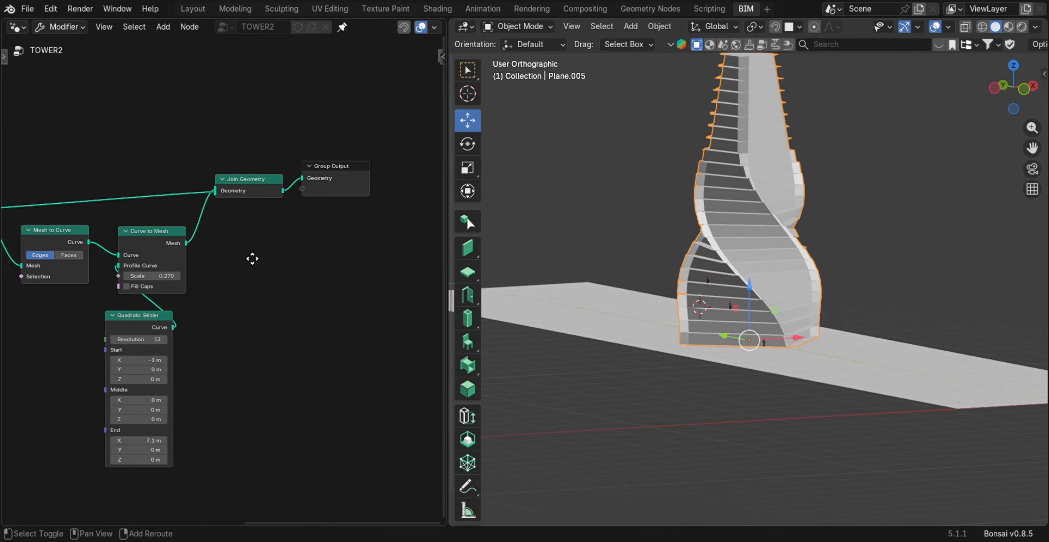
drag(305, 176, 374, 202)
middle_drag(216, 242, 190, 258)
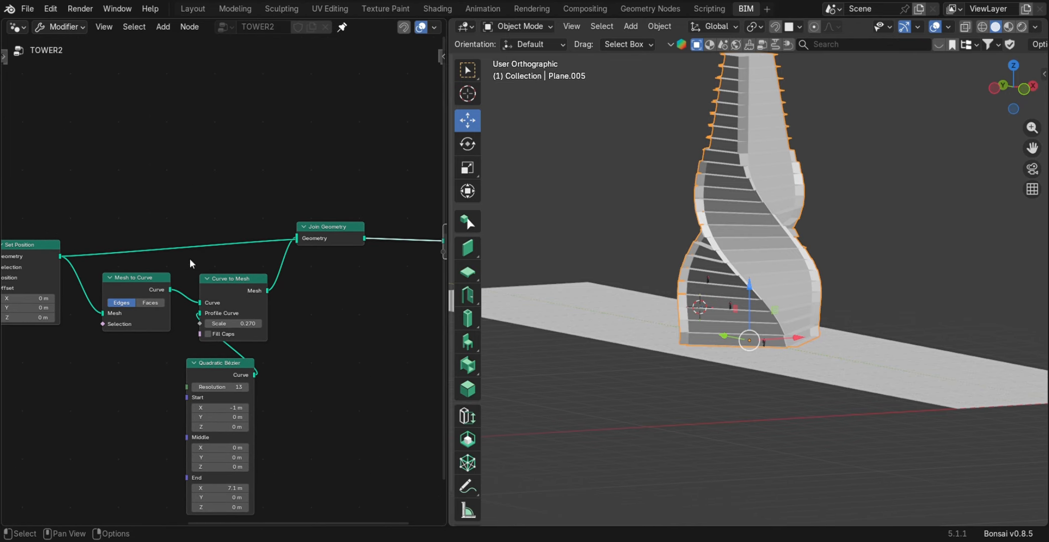
Step: Insert a Set Material node between Set Position and Join Geometry, and enable Fill Caps on the Curve to Mesh node
key(shift+a)
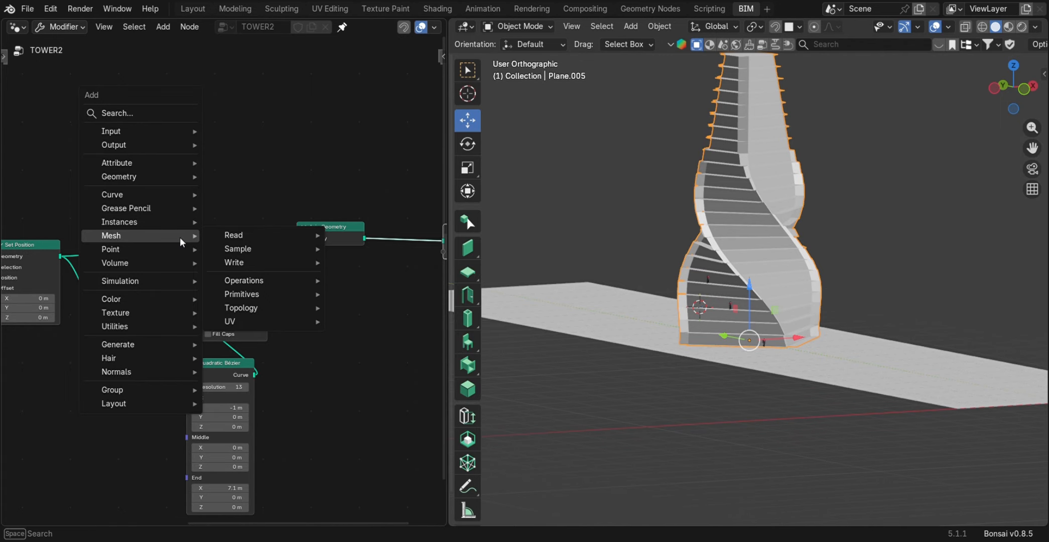
text(SET)
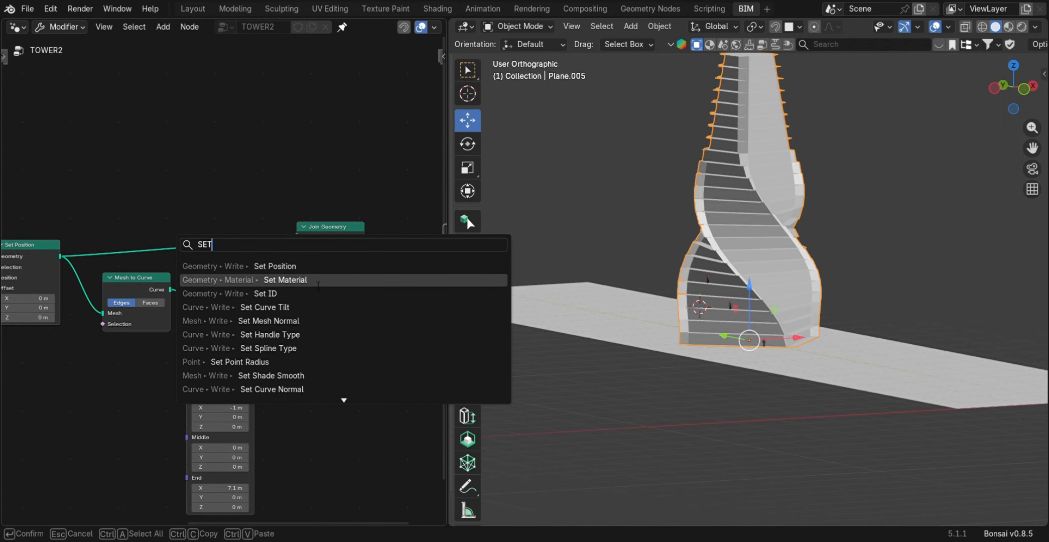
click(317, 285)
click(191, 241)
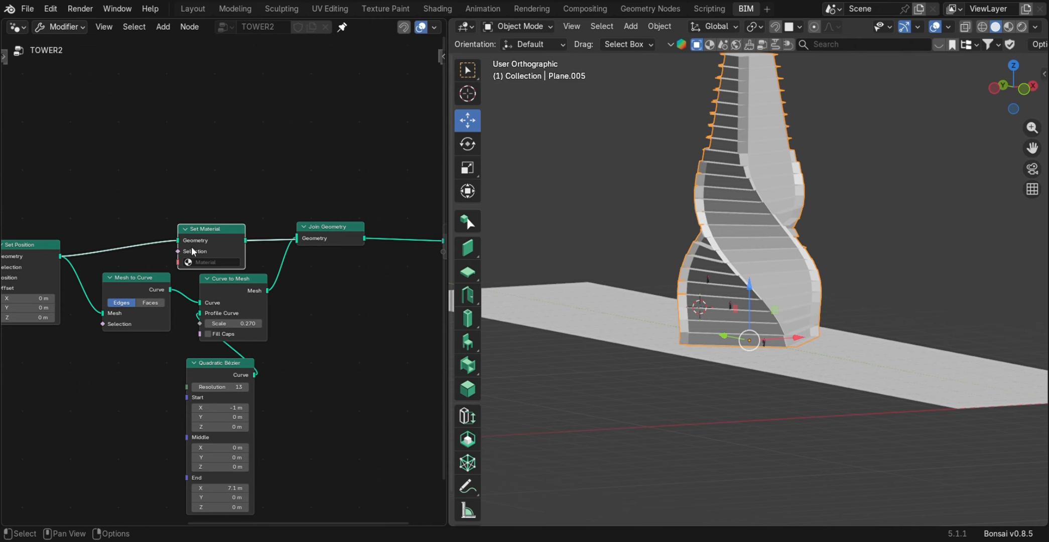
drag(45, 250, 41, 219)
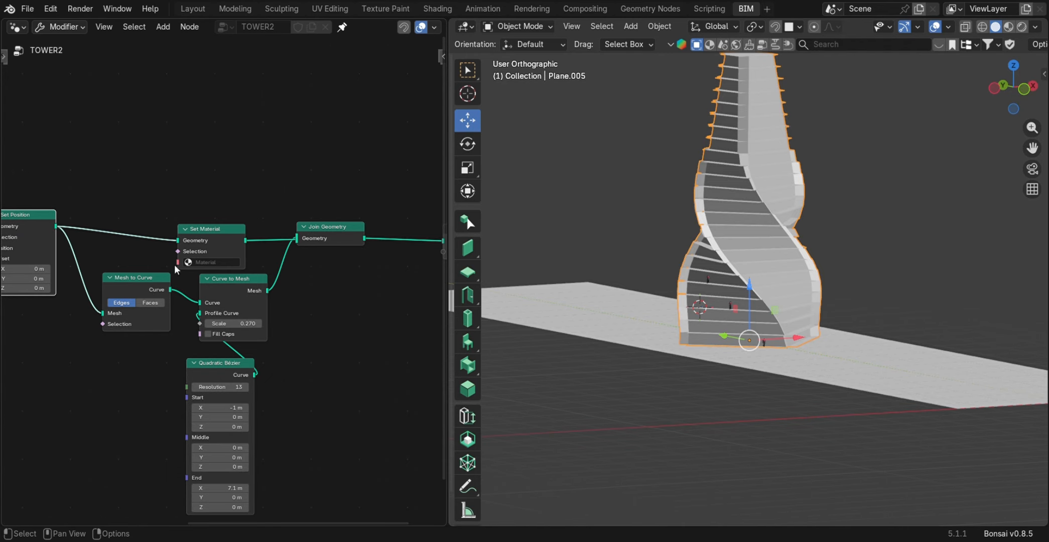
drag(219, 232, 207, 226)
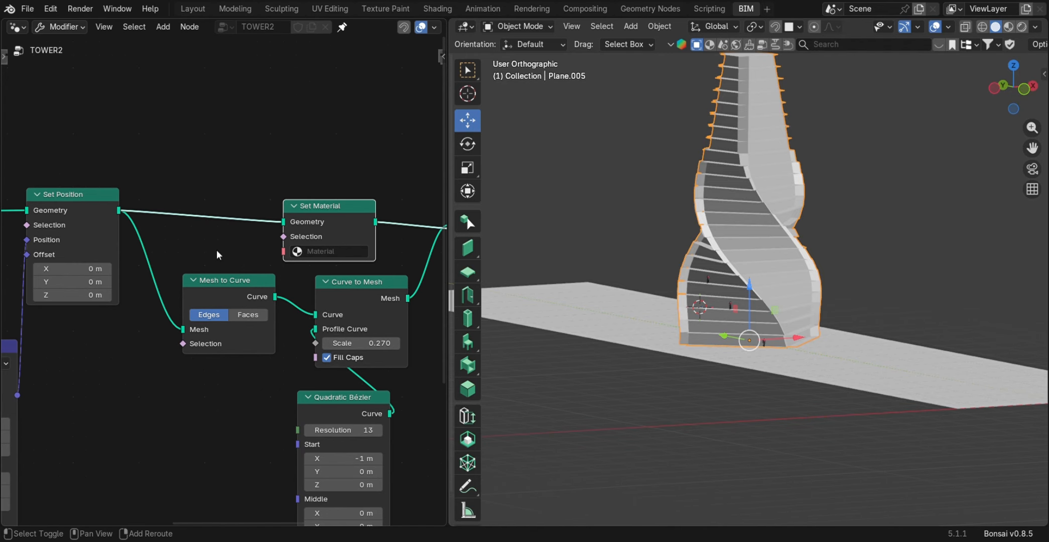
Step: Insert a Subdivide Mesh node between the Set Position and Set Material nodes
key(shift+a)
text(su)
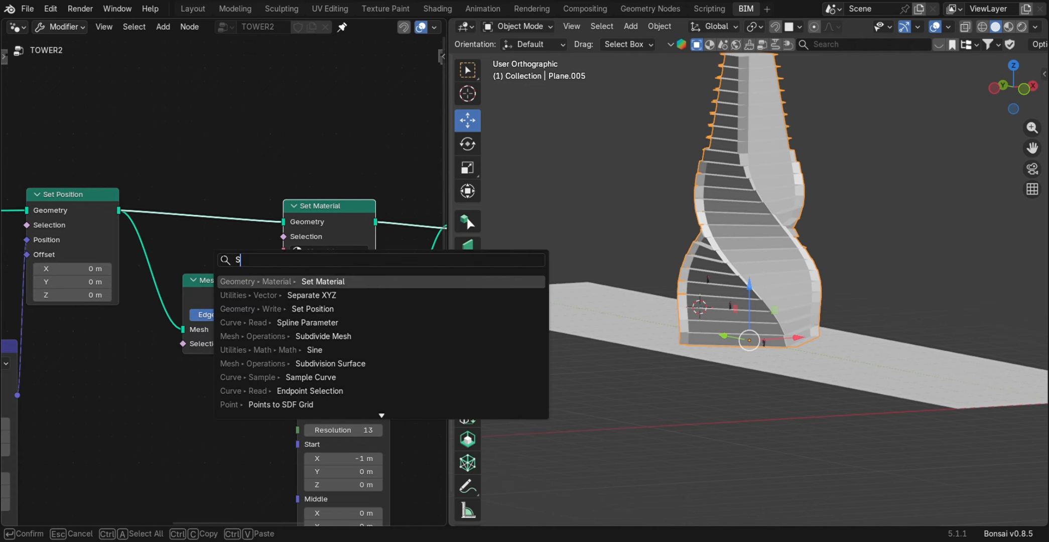
text(b)
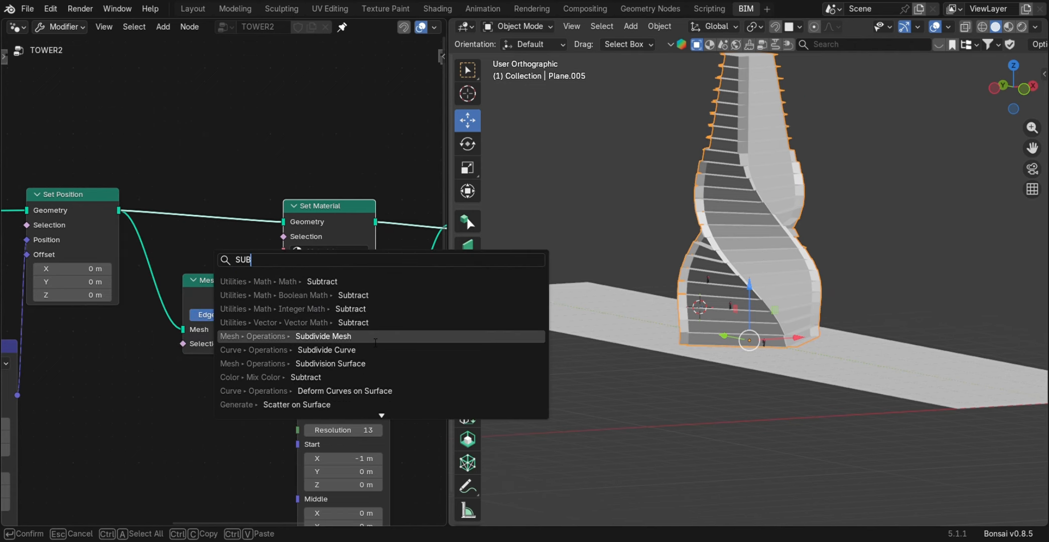
click(363, 336)
click(168, 199)
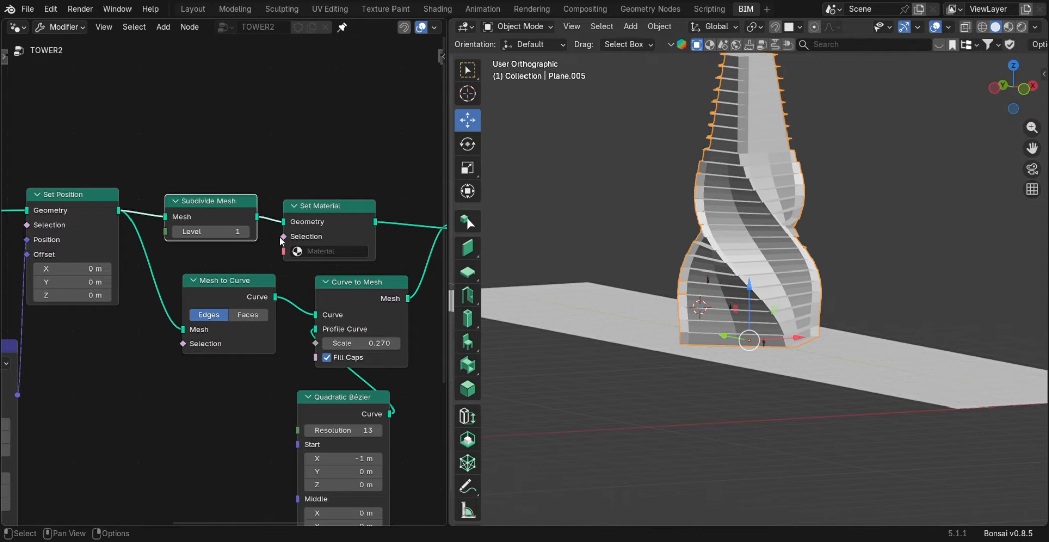
Step: Switch the viewport to Wireframe shading and examine the tower's subdivided mesh
middle_drag(678, 240, 634, 260)
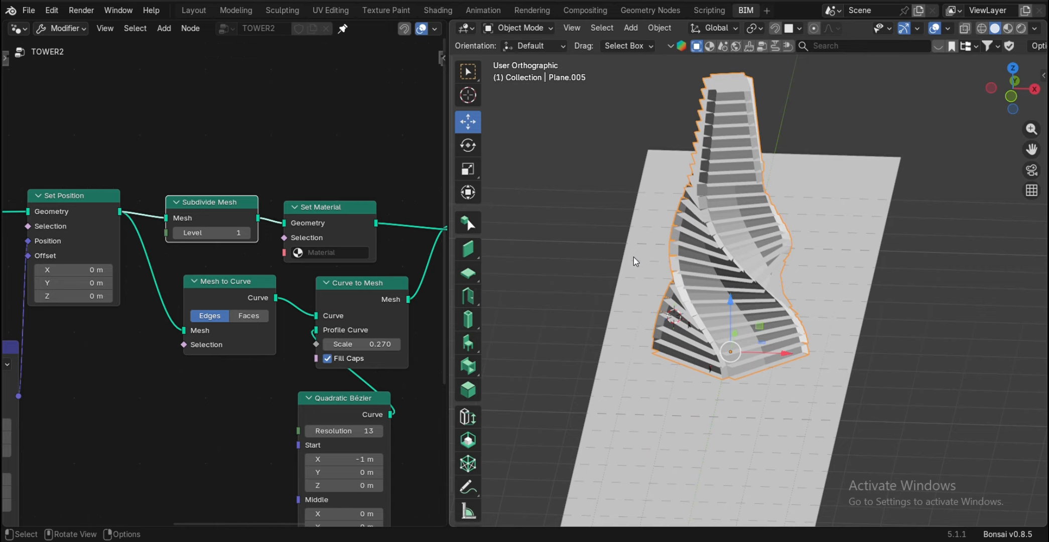
key(z)
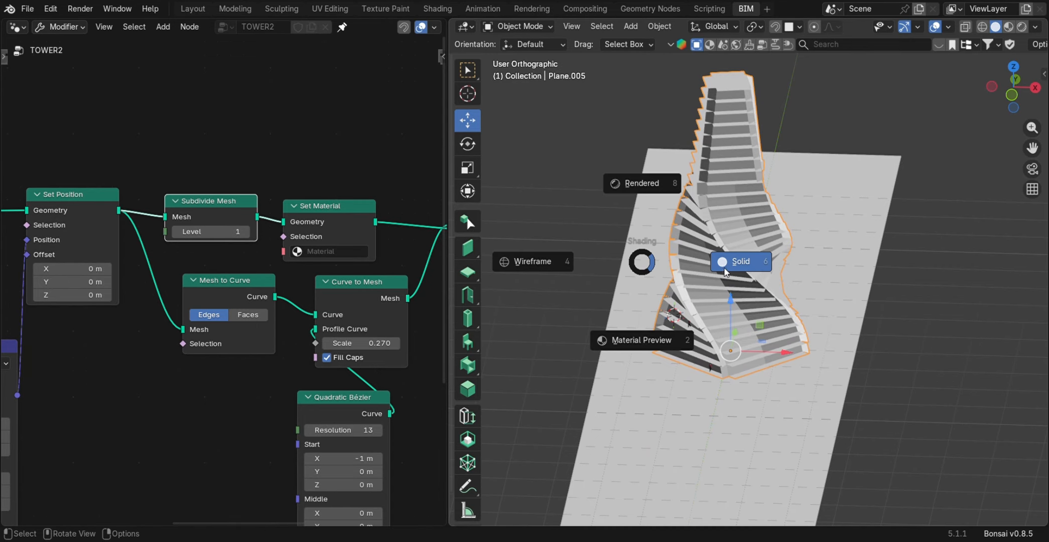
click(573, 280)
click(557, 264)
mouse_move(734, 287)
middle_down()
mouse_move(745, 262)
mouse_move(702, 282)
mouse_move(713, 314)
mouse_move(703, 313)
mouse_move(719, 312)
middle_up()
scroll(702, 276, up, 2)
scroll(381, 281, down, 4)
Step: Cut the link from Curve to Mesh to Join Geometry and show the tower without ribs in Solid shading
ctrl+right_drag(363, 267, 382, 282)
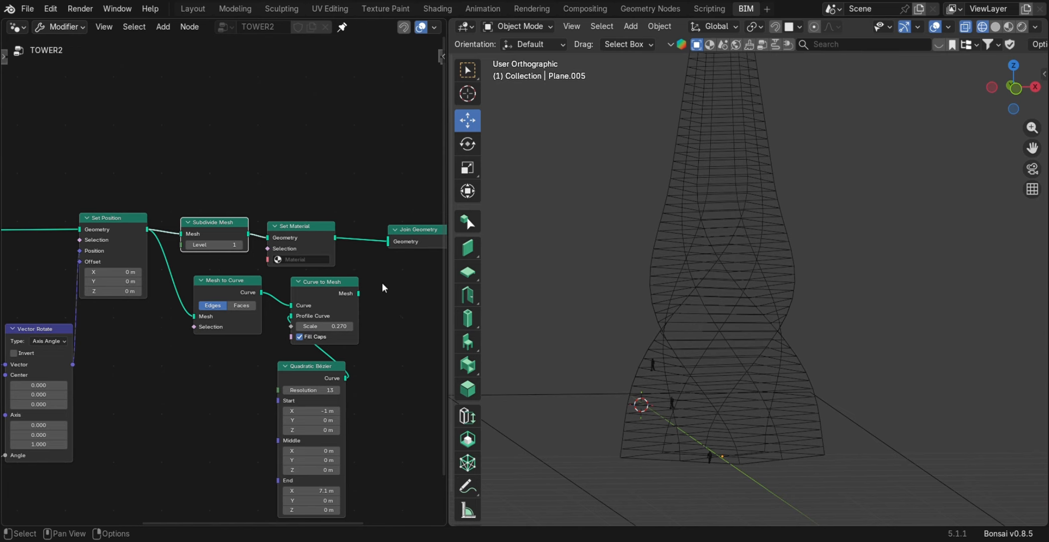
middle_drag(382, 283, 369, 309)
key(z)
click(666, 322)
mouse_move(607, 316)
middle_down()
mouse_move(695, 329)
mouse_move(650, 287)
mouse_move(720, 295)
middle_up()
scroll(219, 281, down, 4)
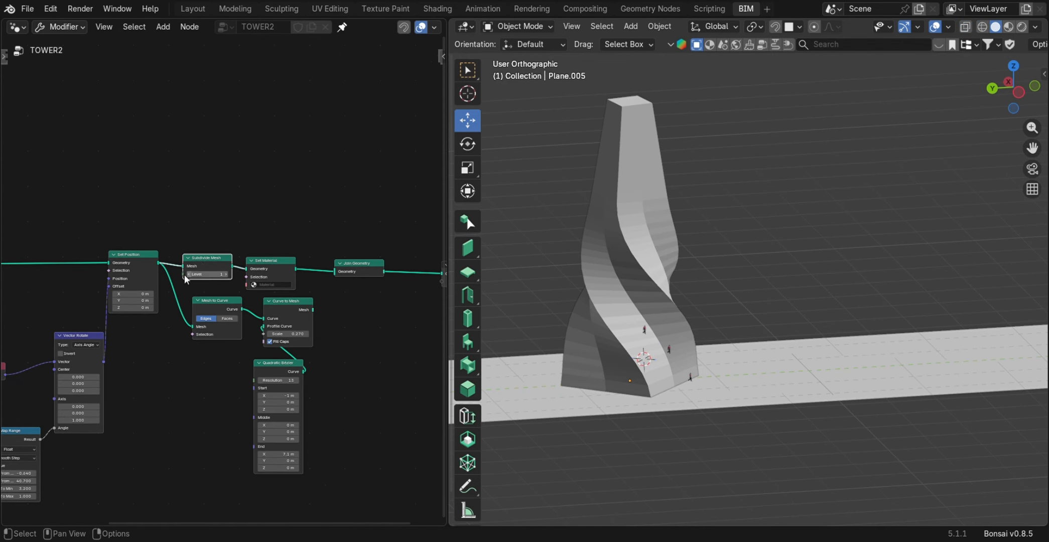
Step: Lower the Cone node's Vertices value by one
shift+middle_drag(186, 278, 297, 258)
scroll(114, 245, up, 3)
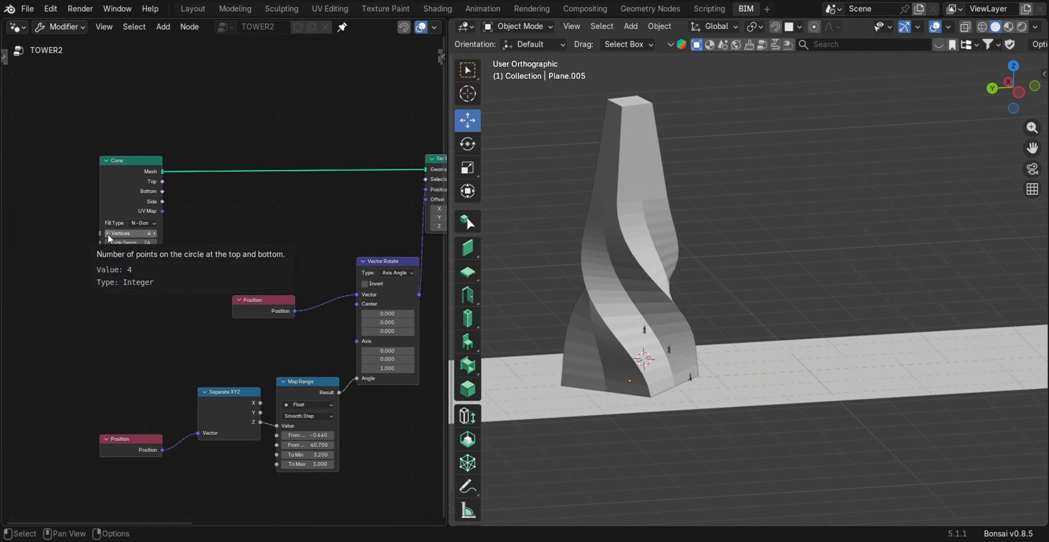
click(108, 234)
Step: Set the Subdivide Mesh node's Level to 3
mouse_move(600, 274)
middle_down()
mouse_move(593, 264)
mouse_move(523, 298)
middle_up()
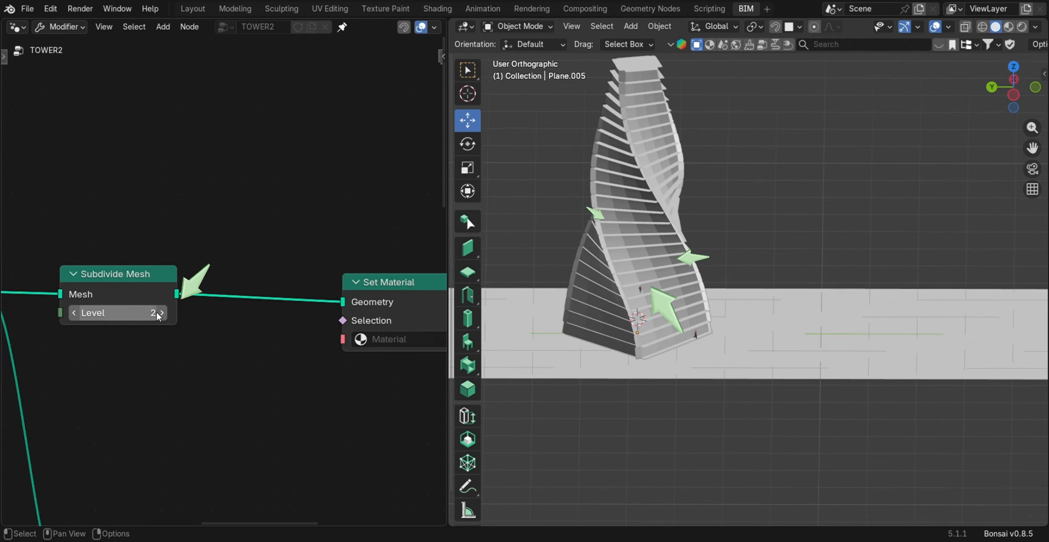
click(161, 312)
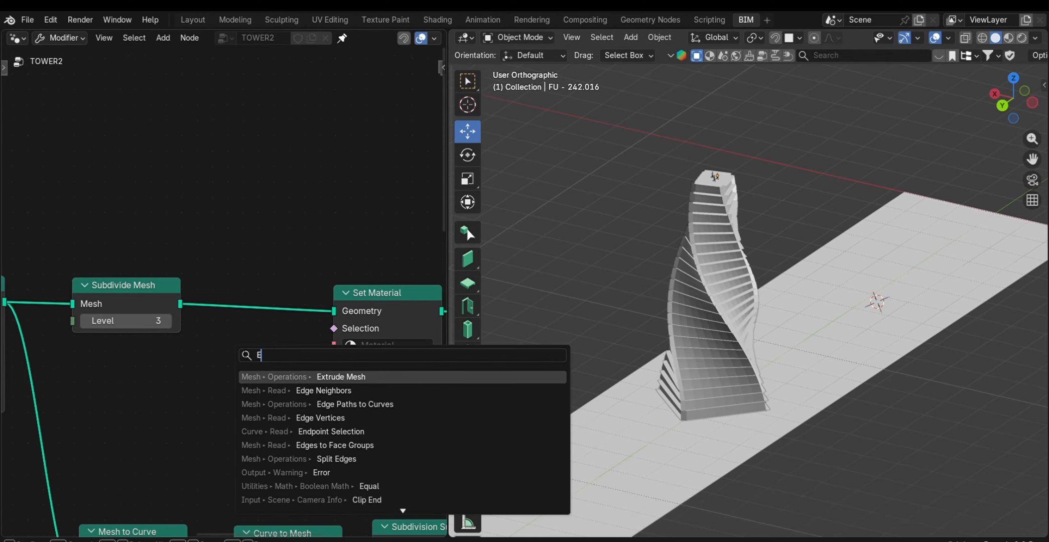
Step: Insert an Extrude Mesh node between Subdivide Mesh and Set Material, with an Offset Scale of -0.400
text(EX)
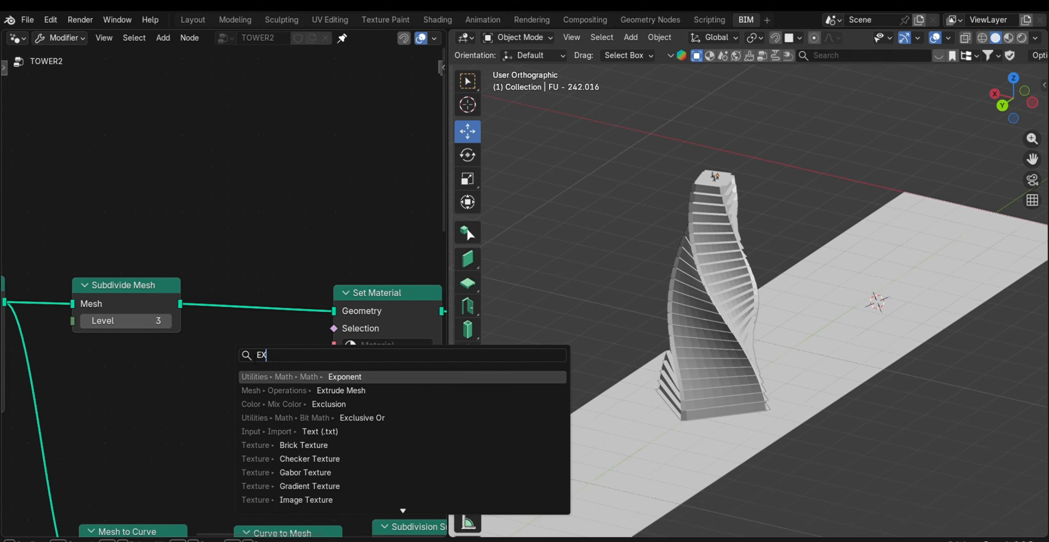
click(258, 390)
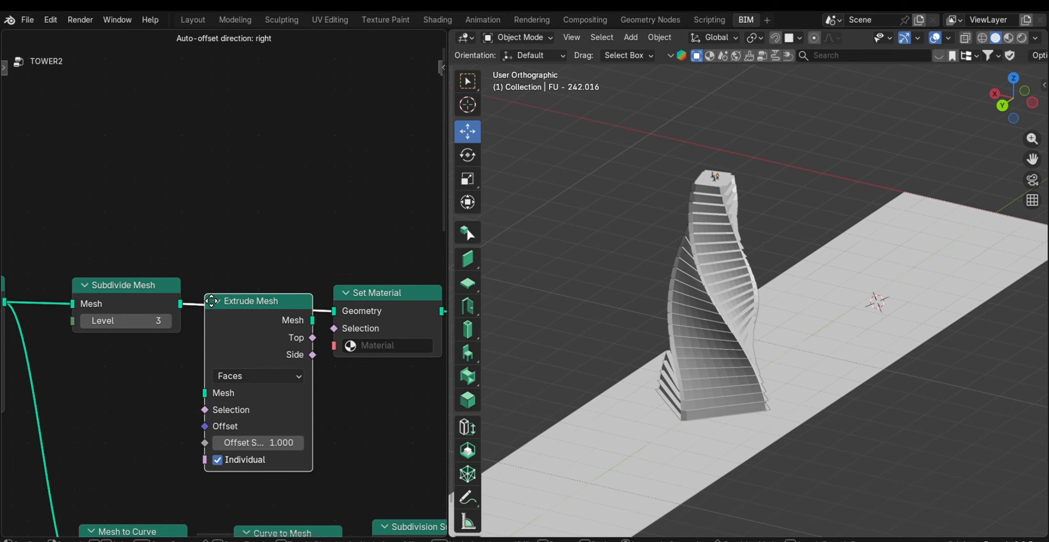
click(211, 301)
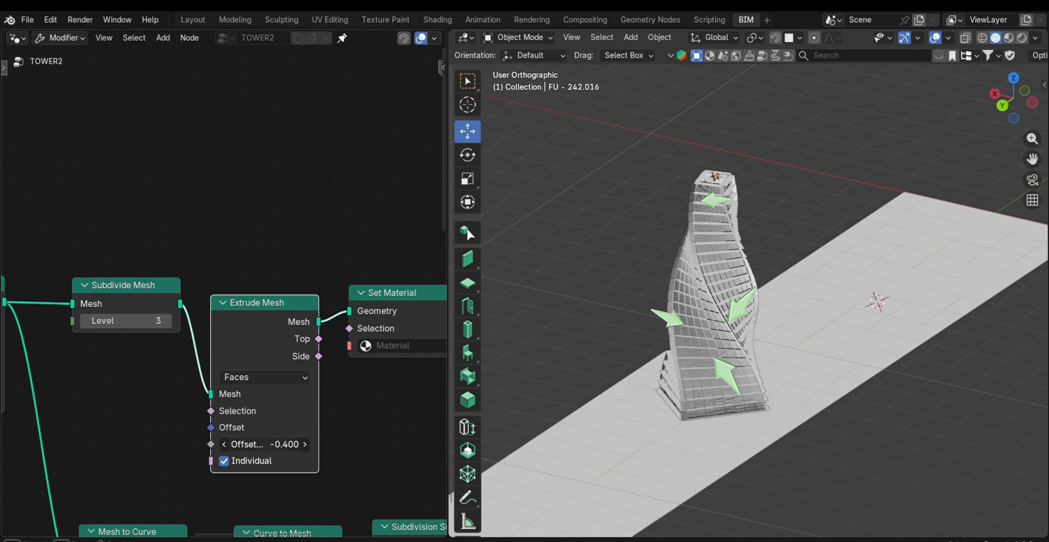
Step: Examine the tower's extruded facade panels, floors and ribs from several sides and close up in Solid shading
scroll(636, 423, up, 6)
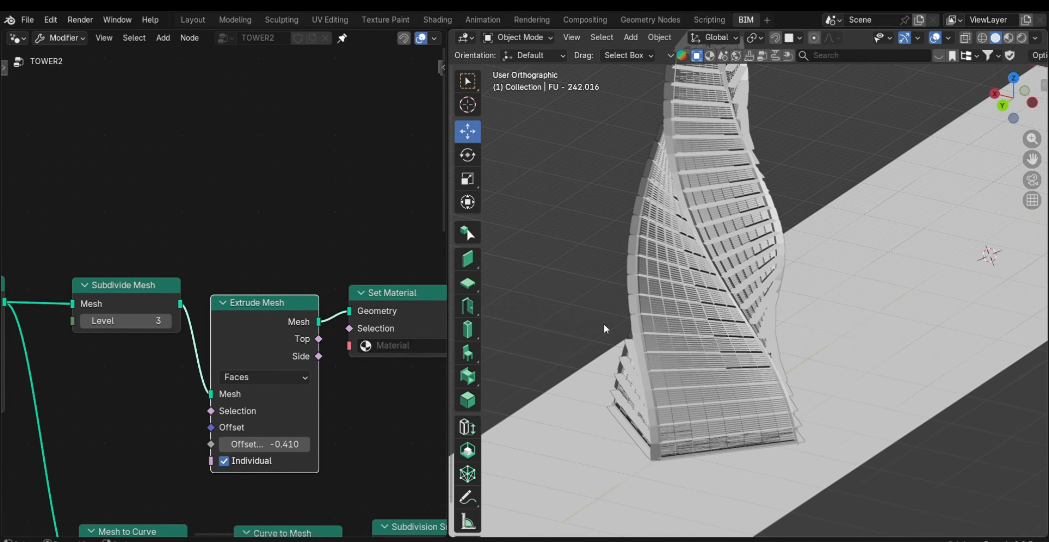
scroll(674, 350, up, 5)
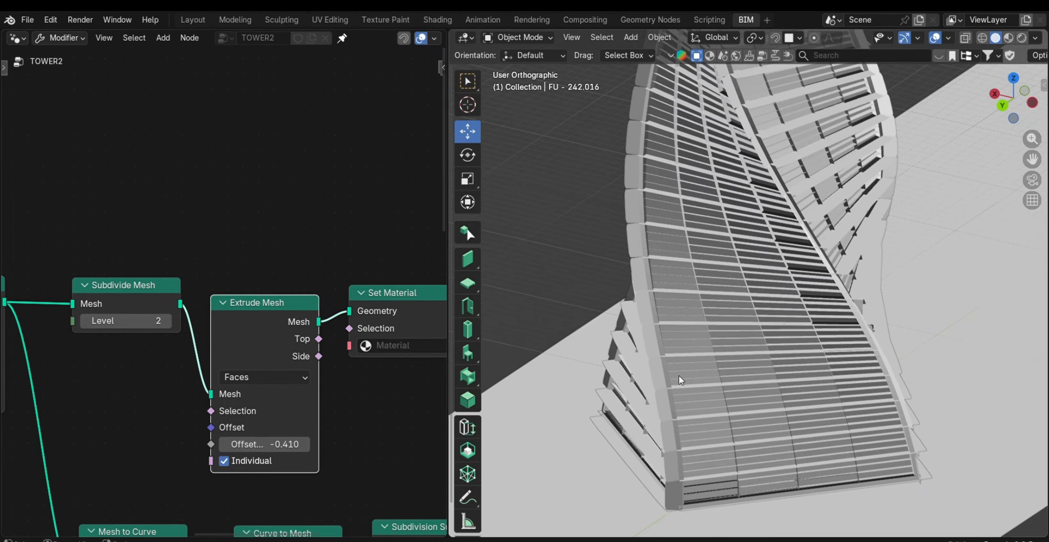
middle_drag(681, 380, 576, 357)
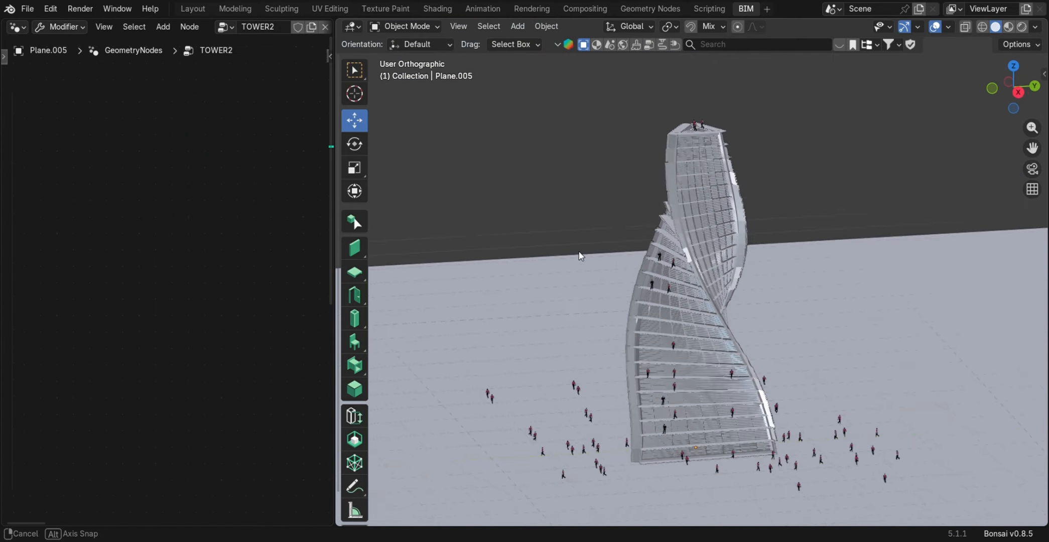
mouse_move(647, 261)
middle_down()
mouse_move(792, 255)
mouse_move(751, 335)
mouse_move(677, 310)
middle_up()
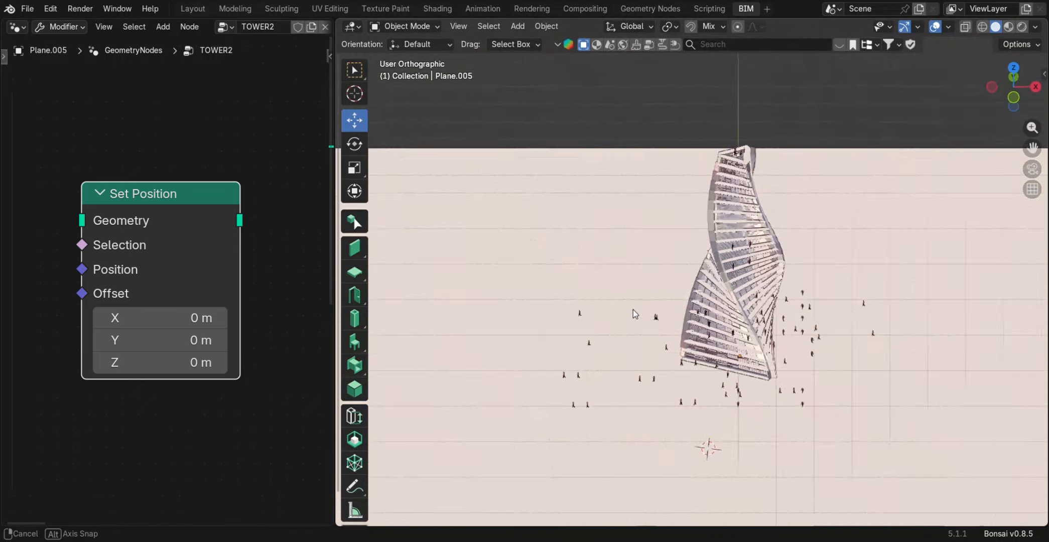
scroll(472, 308, up, 4)
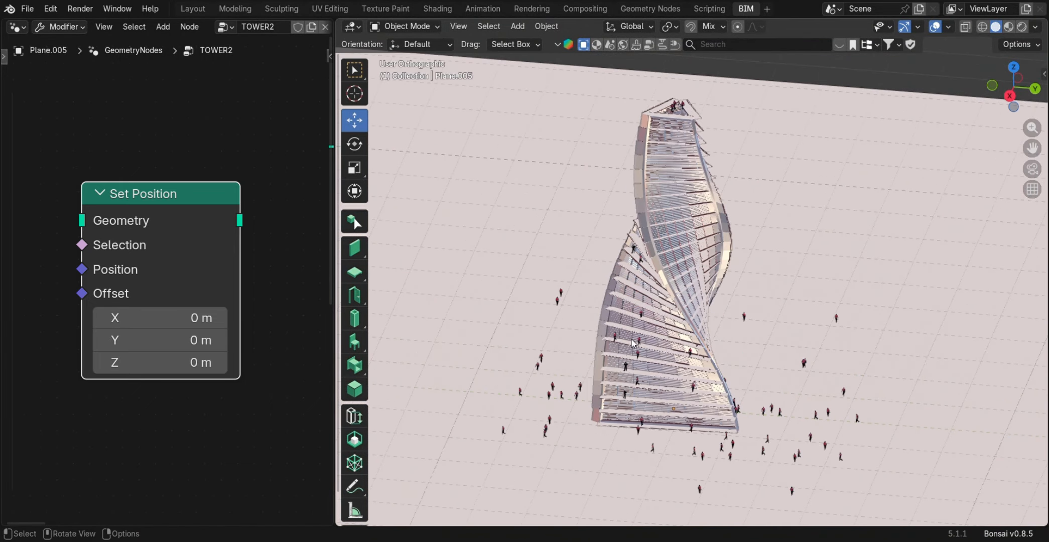
middle_drag(622, 336, 558, 316)
scroll(675, 346, up, 3)
middle_drag(675, 345, 702, 351)
scroll(701, 352, down, 2)
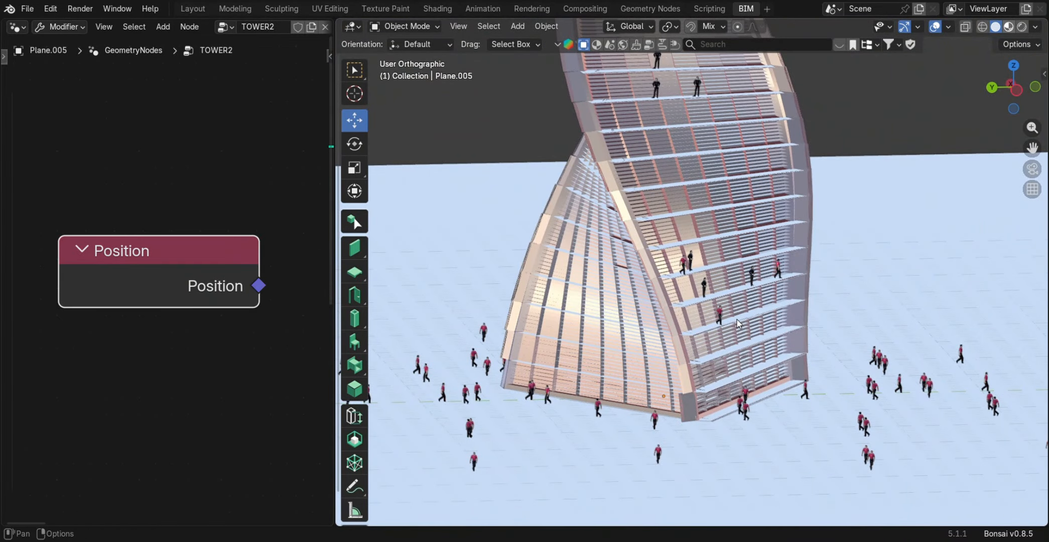
Step: Switch the viewport to Material Preview shading and inspect the rendered tower from a distance and near its base
click(1008, 27)
mouse_move(758, 327)
middle_down()
mouse_move(702, 332)
mouse_move(707, 342)
mouse_move(688, 322)
middle_up()
scroll(707, 343, down, 5)
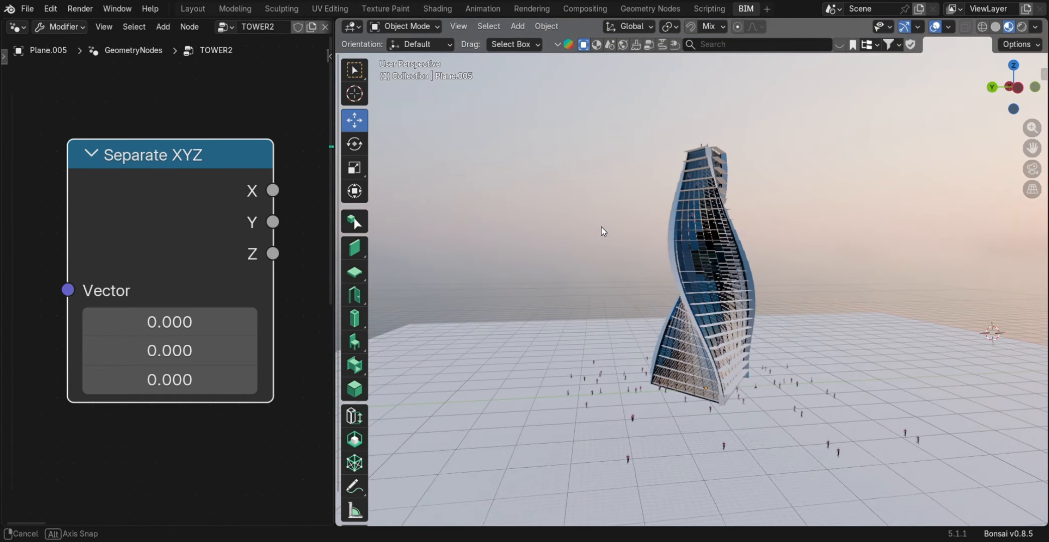
middle_drag(601, 227, 632, 221)
scroll(633, 221, up, 3)
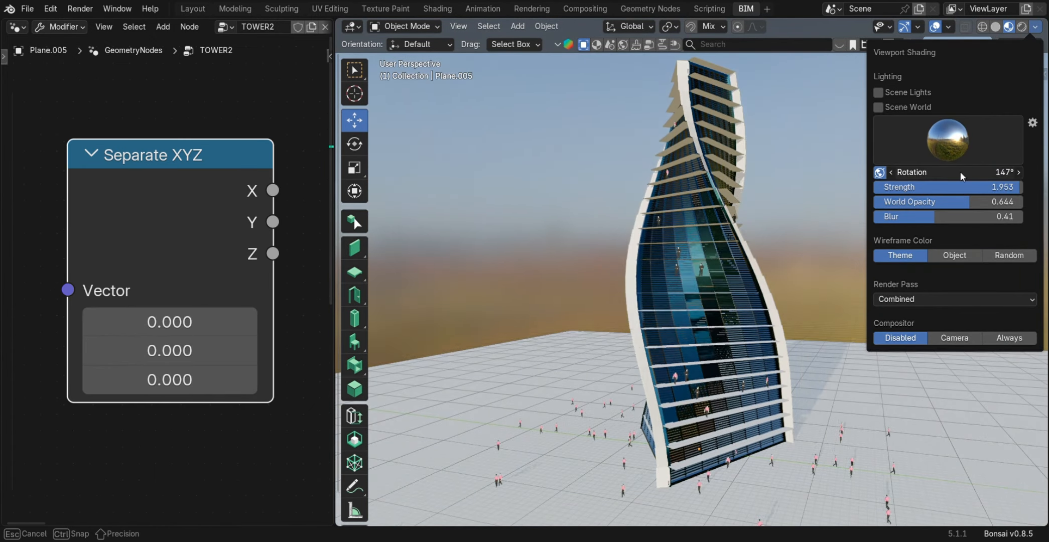
key(shift+grave)
key(w)
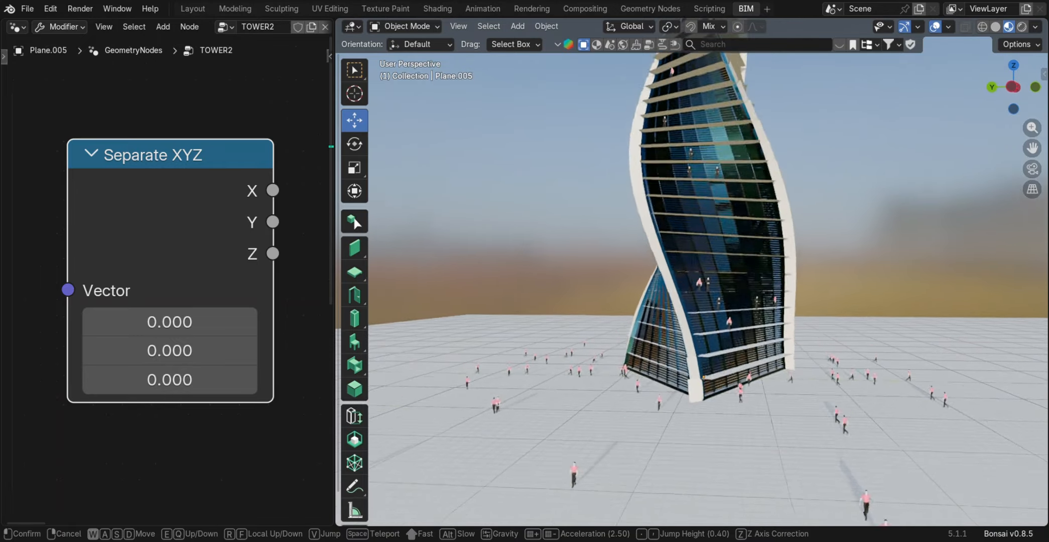
key(Escape)
middle_drag(744, 320, 712, 314)
key(shift+grave)
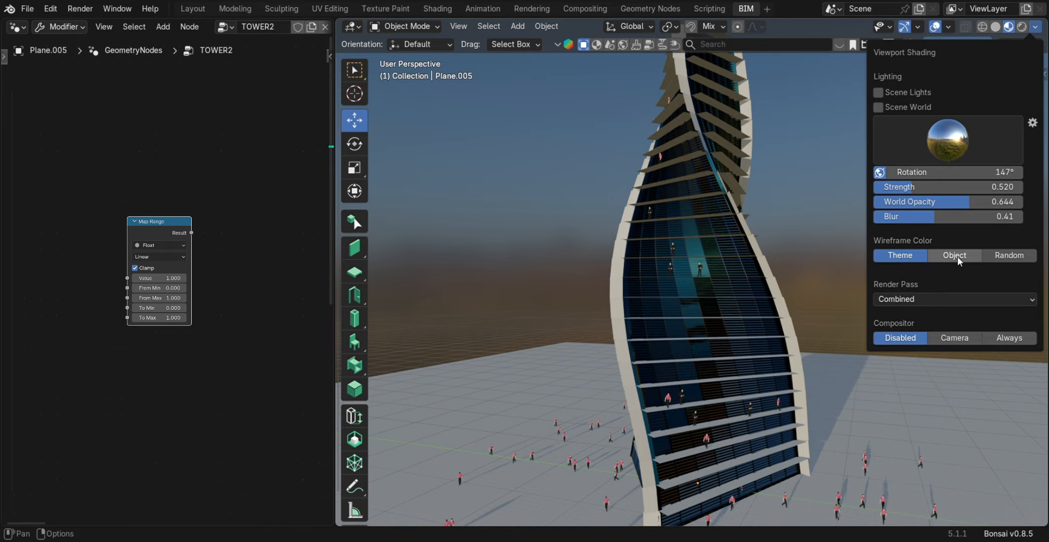
Step: Raise the environment lighting Strength in the Material Preview shading settings while viewing the whole tower
click(878, 107)
middle_drag(718, 196, 681, 216)
scroll(899, 235, down, 5)
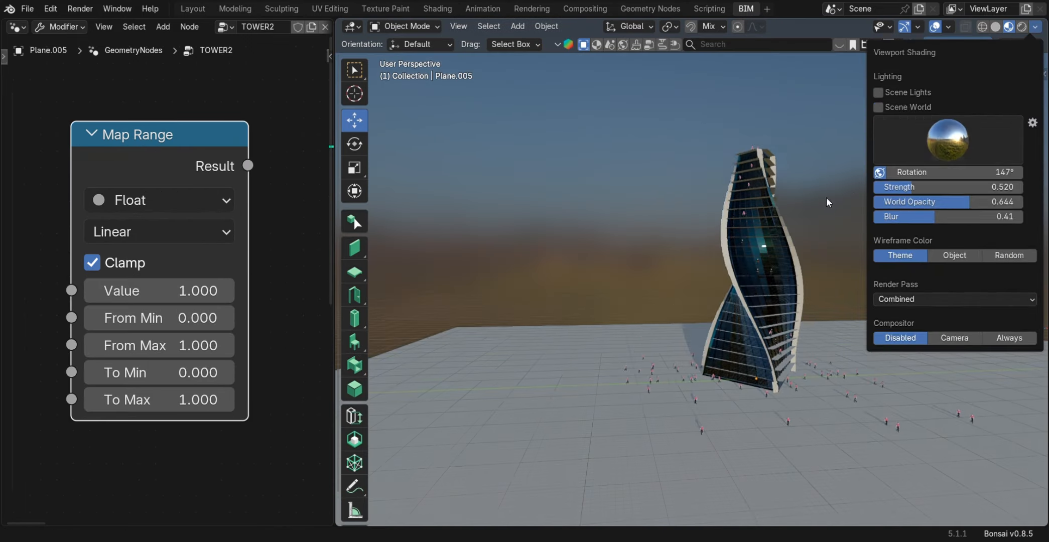
middle_drag(826, 198, 967, 306)
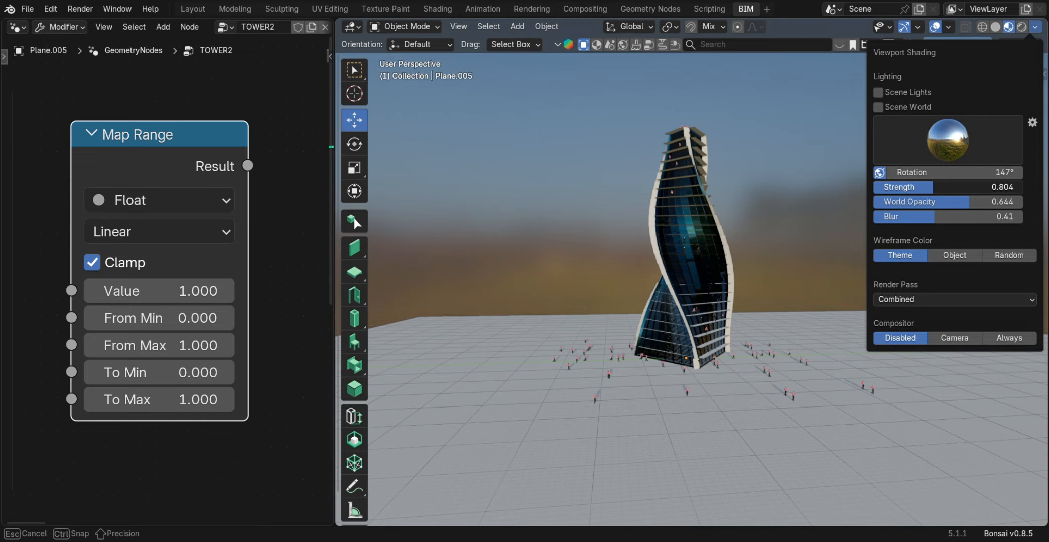
drag(933, 188, 948, 188)
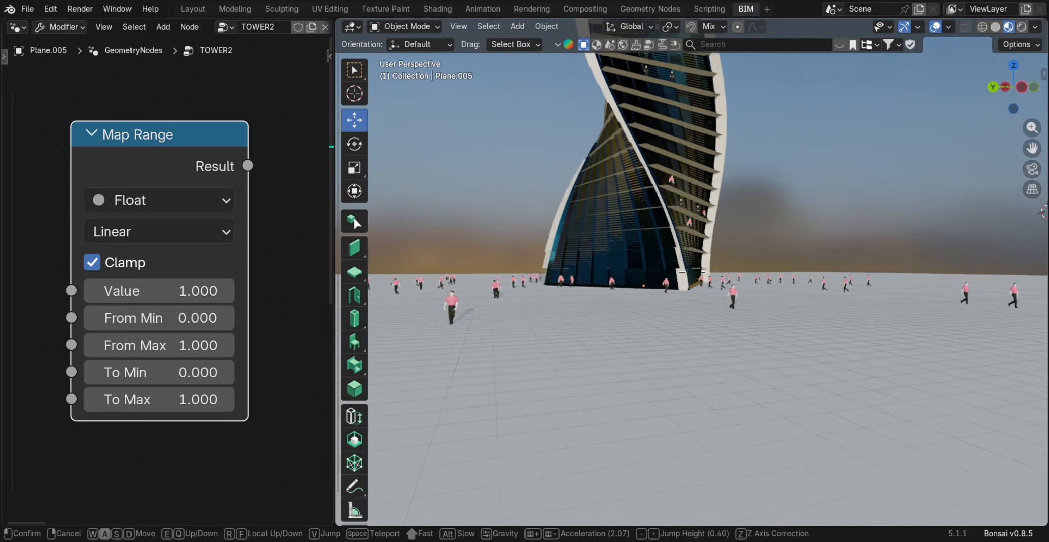
Step: Walk around the tower from ground level up to its crown to examine the twisted glass facade and edge ribs
key(a)
key(e)
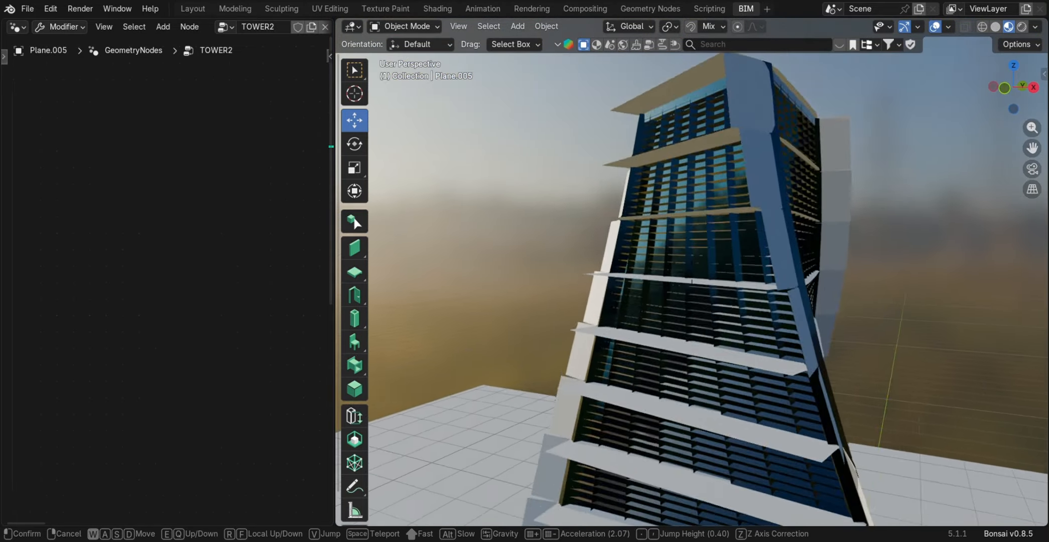
key(a)
key(w)
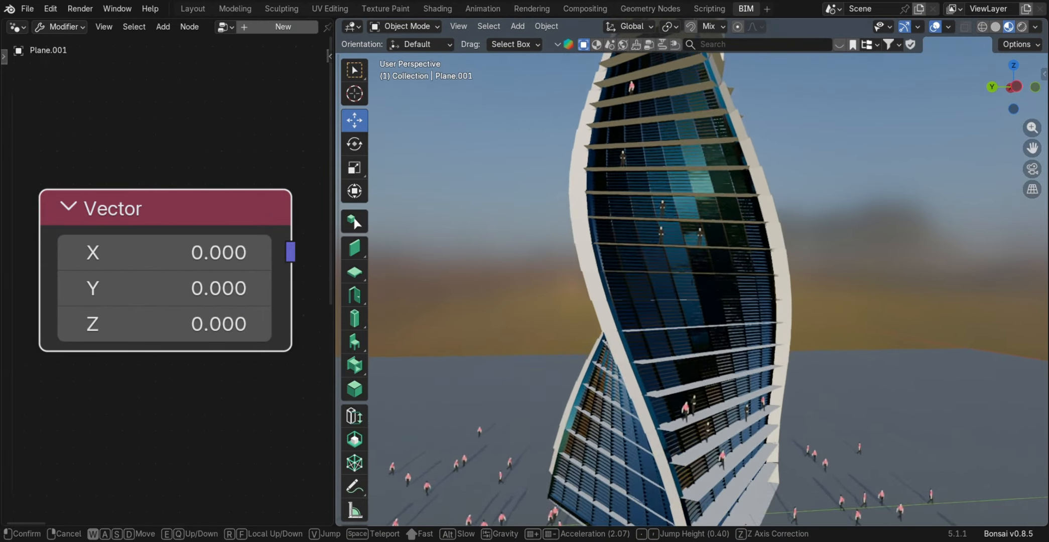
key(q)
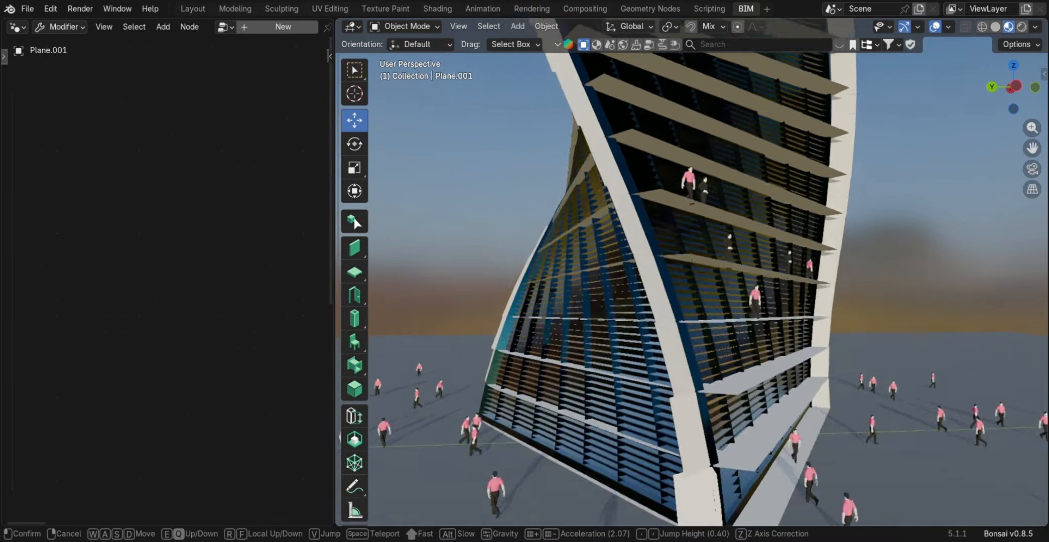
key(a)
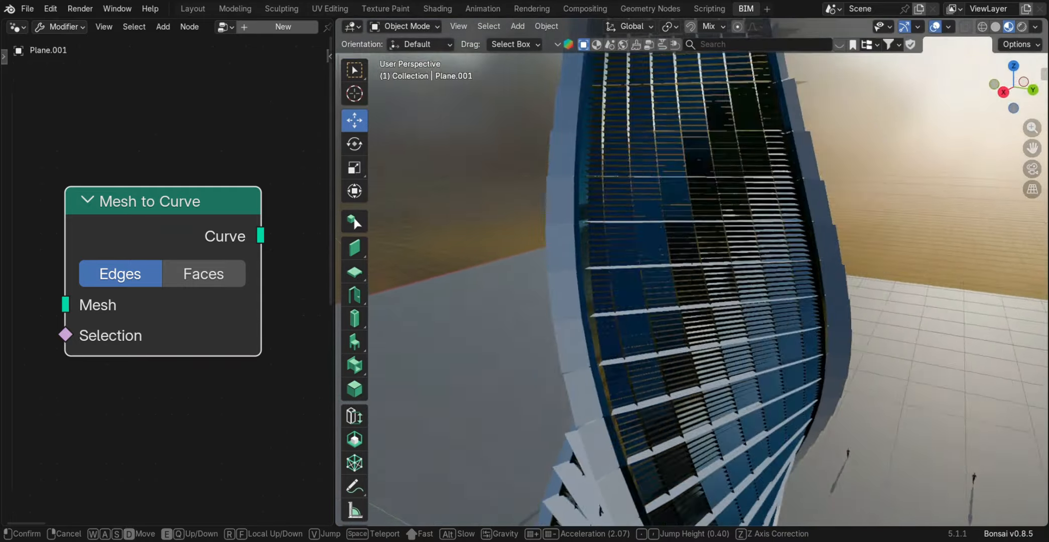
key(d)
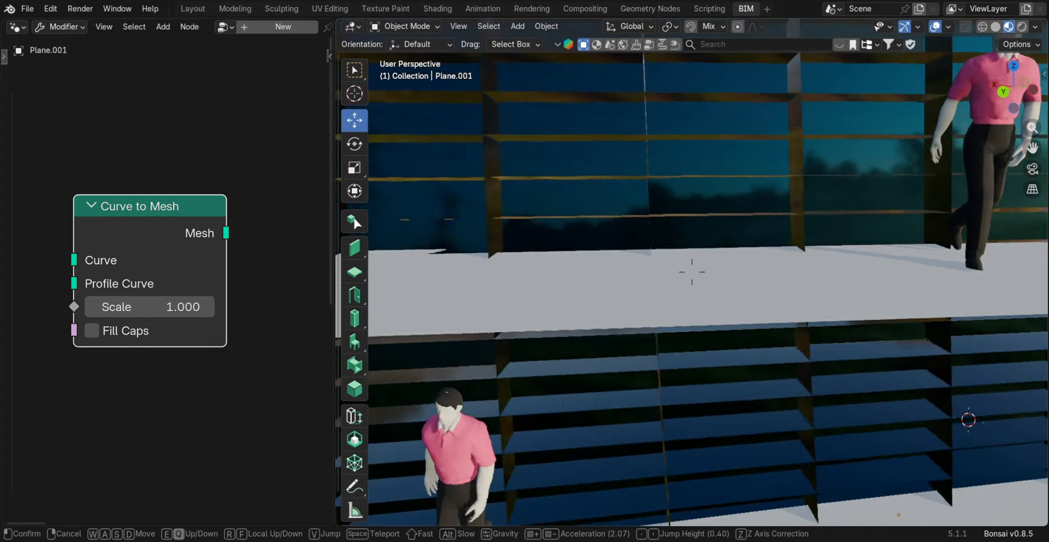
Step: Examine the floor slabs, facade louvres and human figures by backing away from the facade and circling the tower
key(s)
key(q)
key(shift)
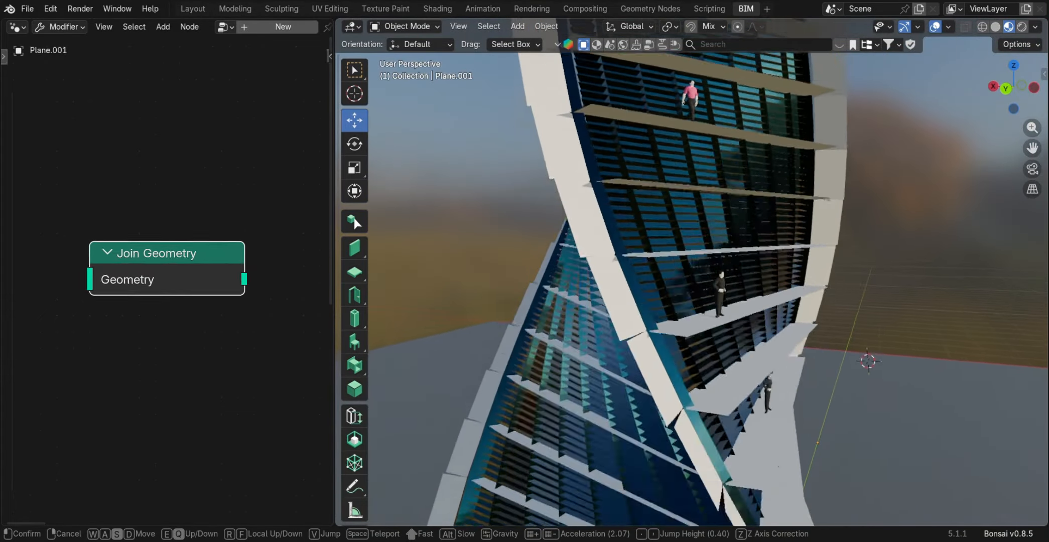
key(a)
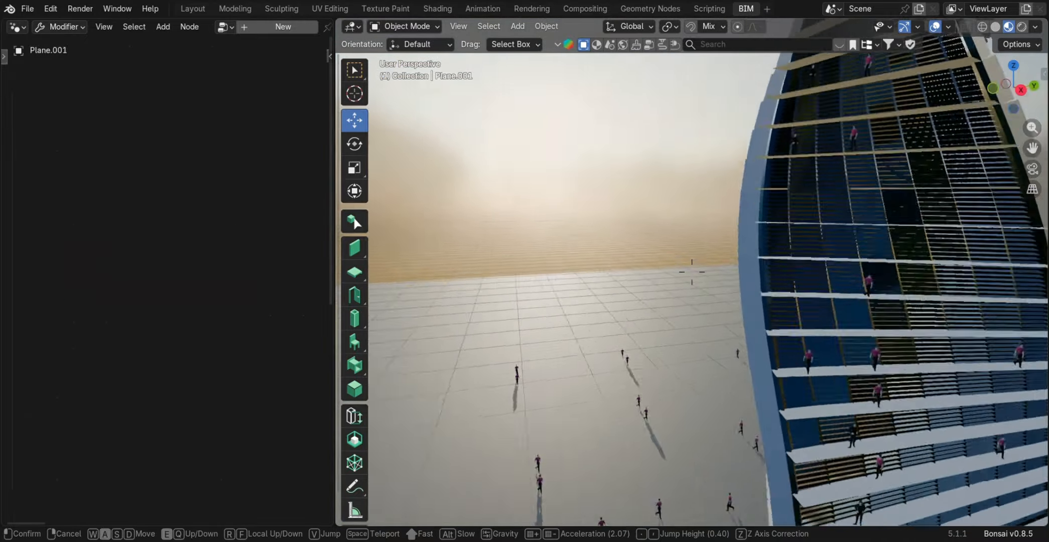
key(e)
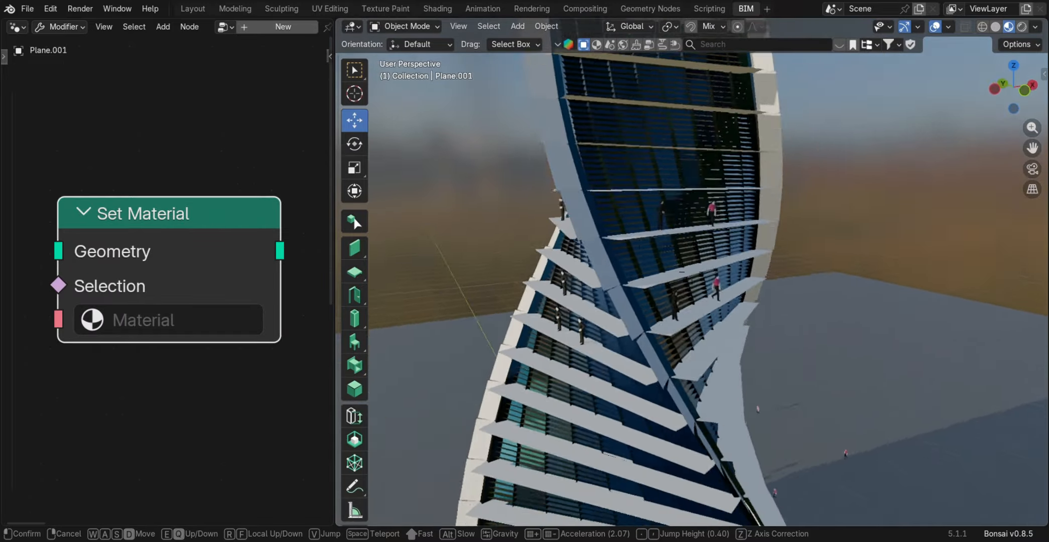
key(d)
key(w)
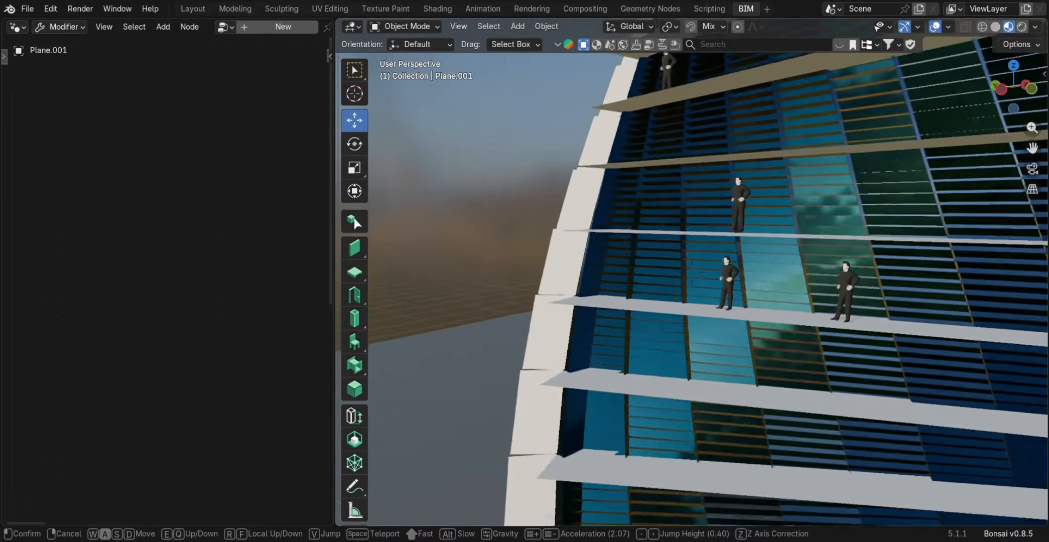
key(q)
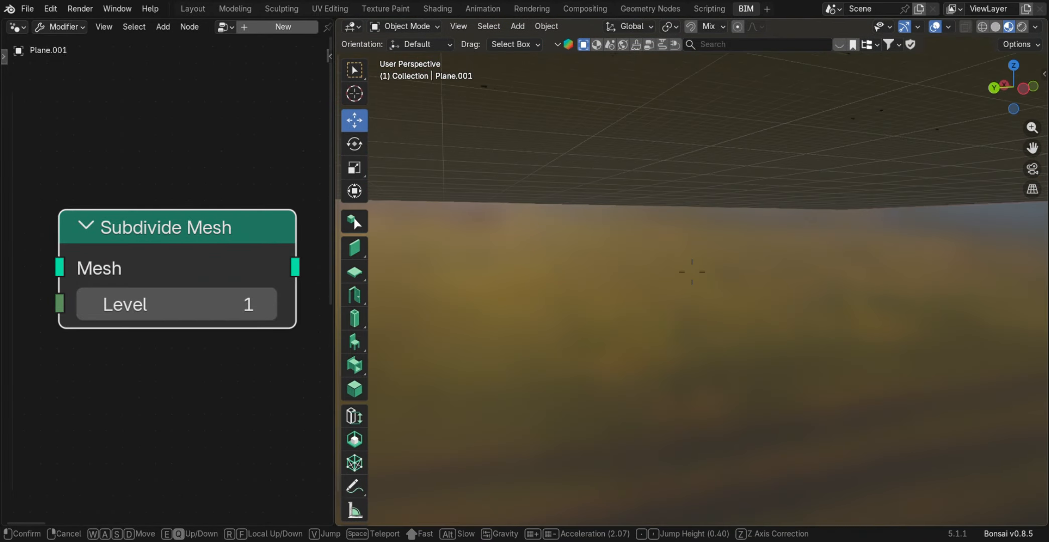
key(Escape)
Step: Review the finished tower in walk navigation, from its base and sides to a view above the ribs
middle_drag(644, 304, 705, 329)
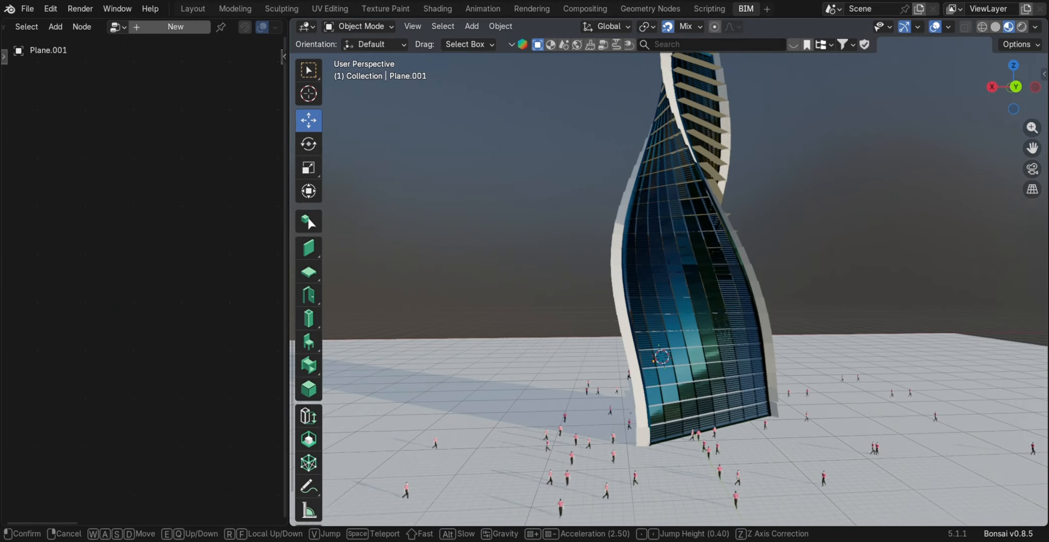
key(q)
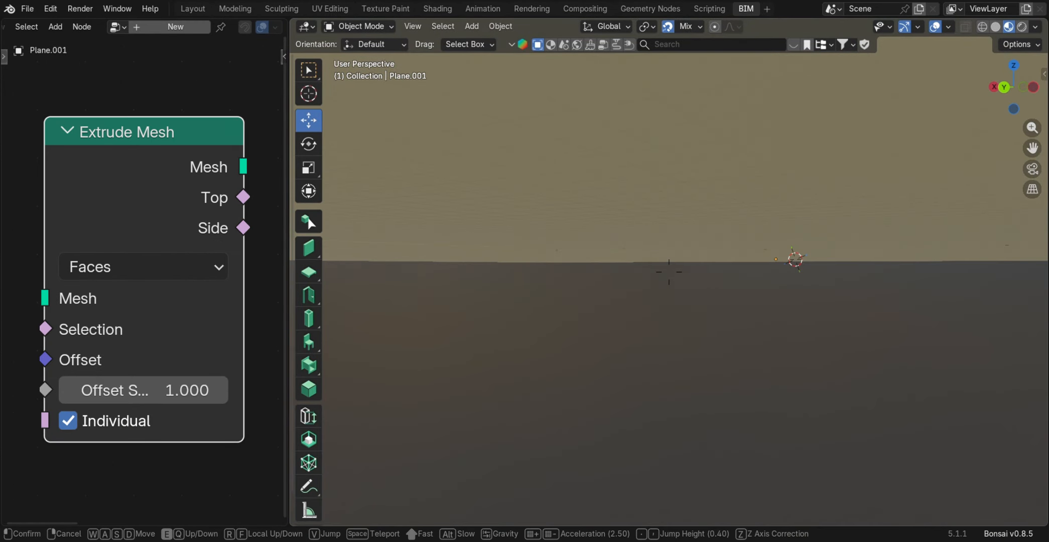
key(e)
key(d)
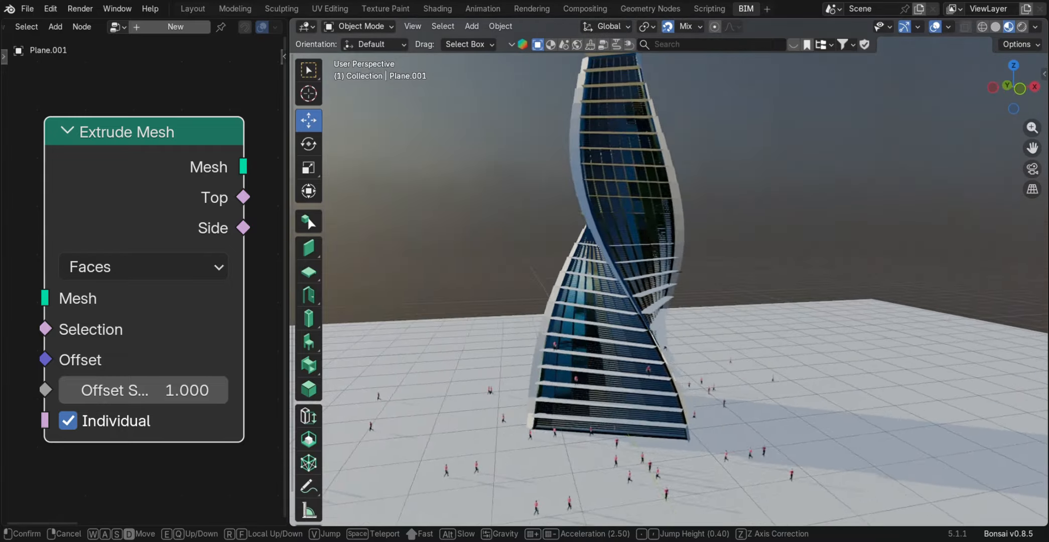
key(e)
key(w)
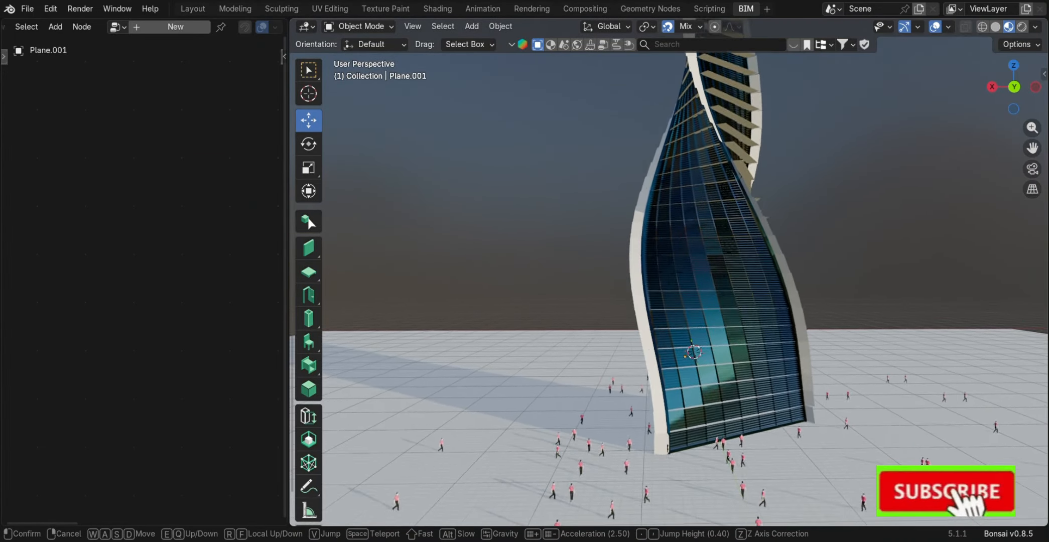
key(shift+w)
key(shift+e)
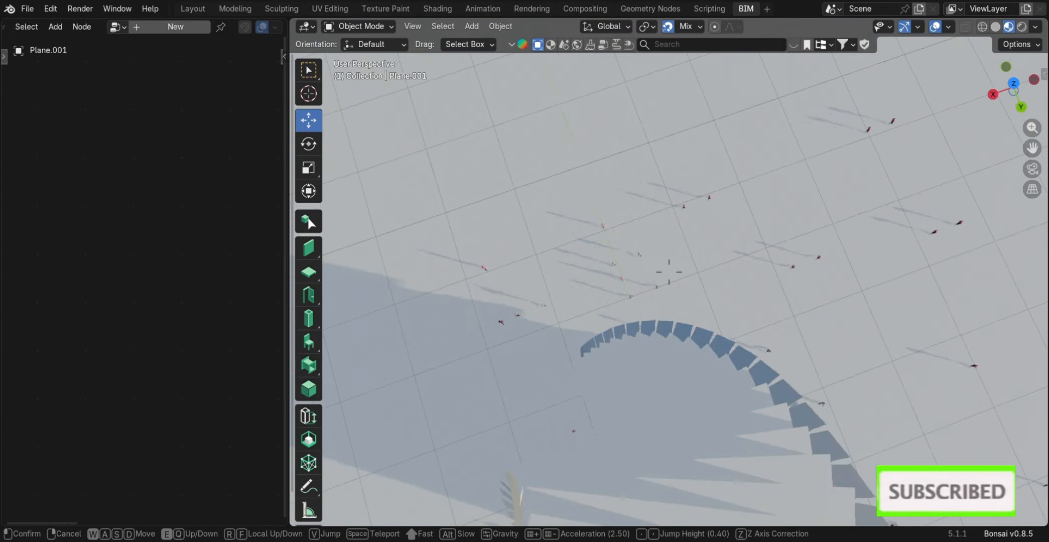